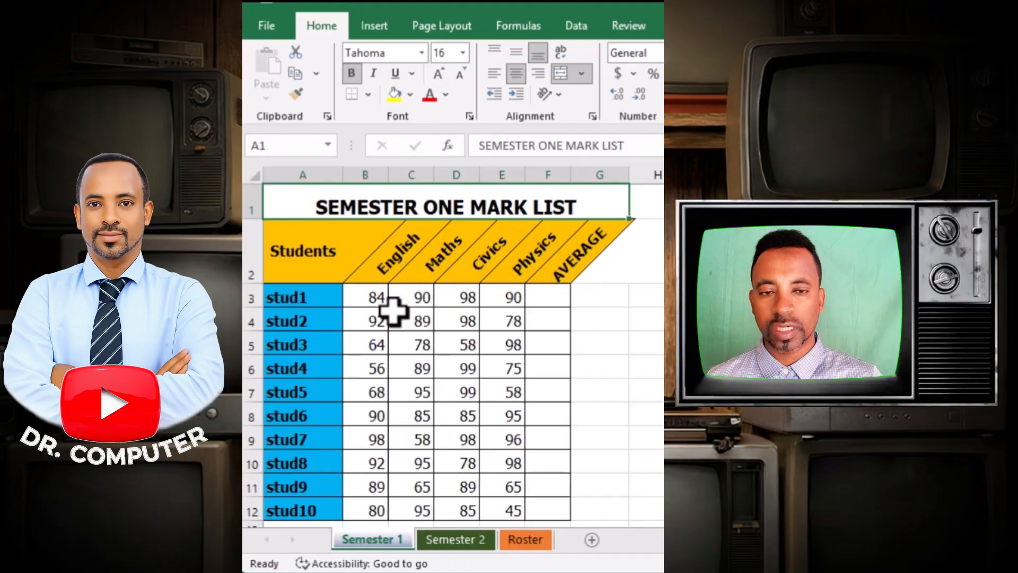
Review the student list on Semester 1, the Semester 2 mark list, and the average and rank columns on Roster.
drag(284, 297, 320, 465)
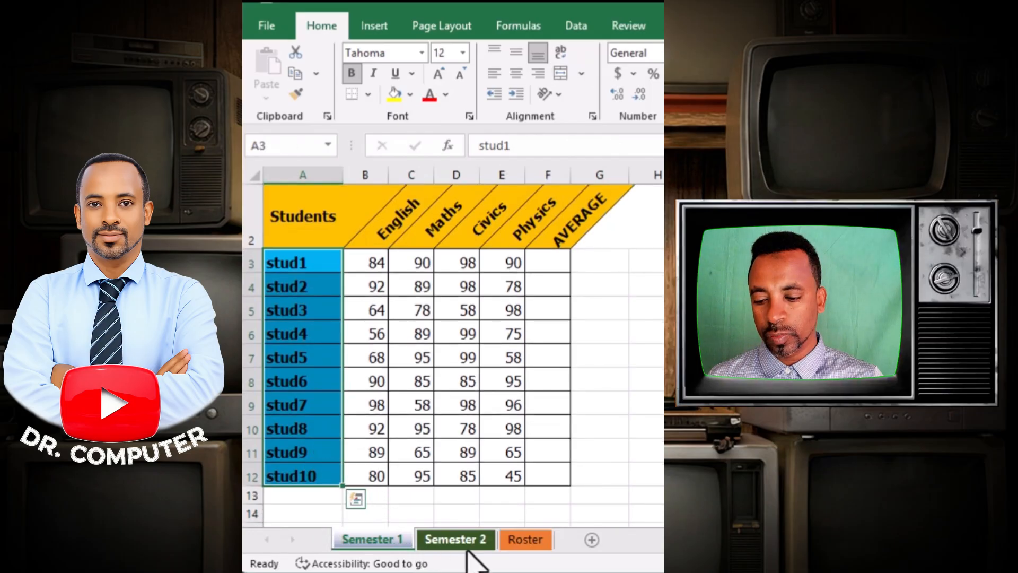
click(457, 539)
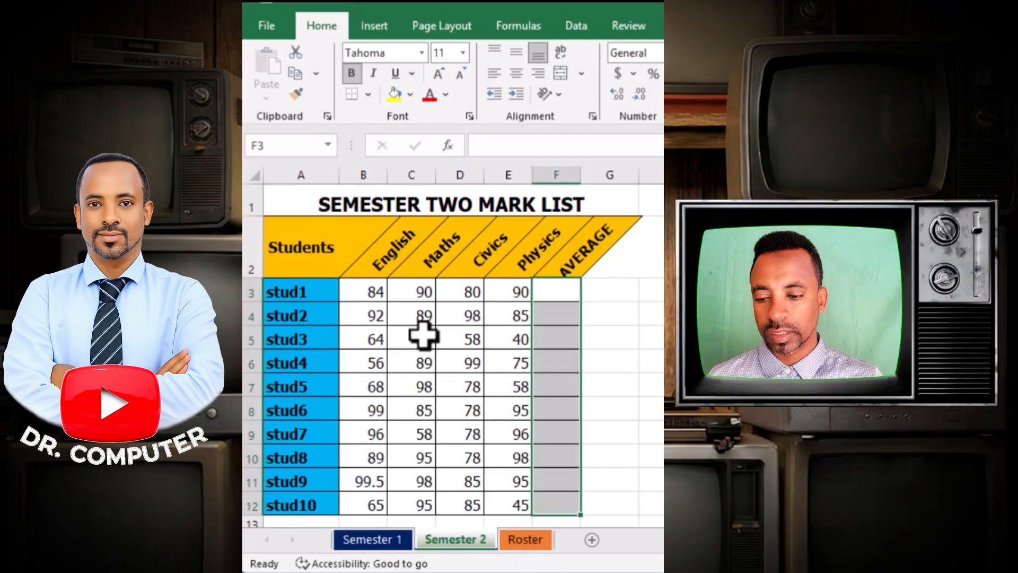
click(526, 540)
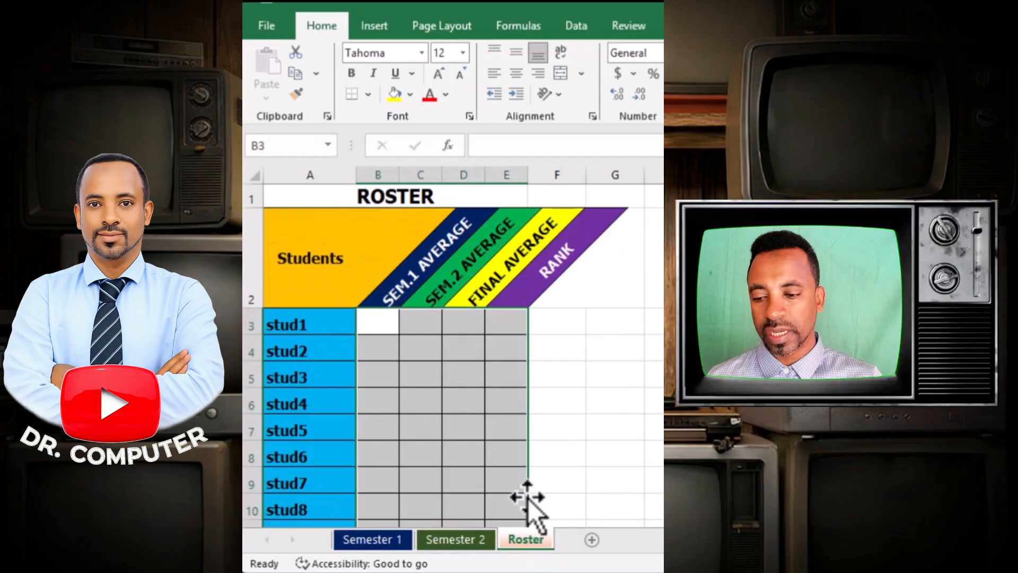
click(387, 289)
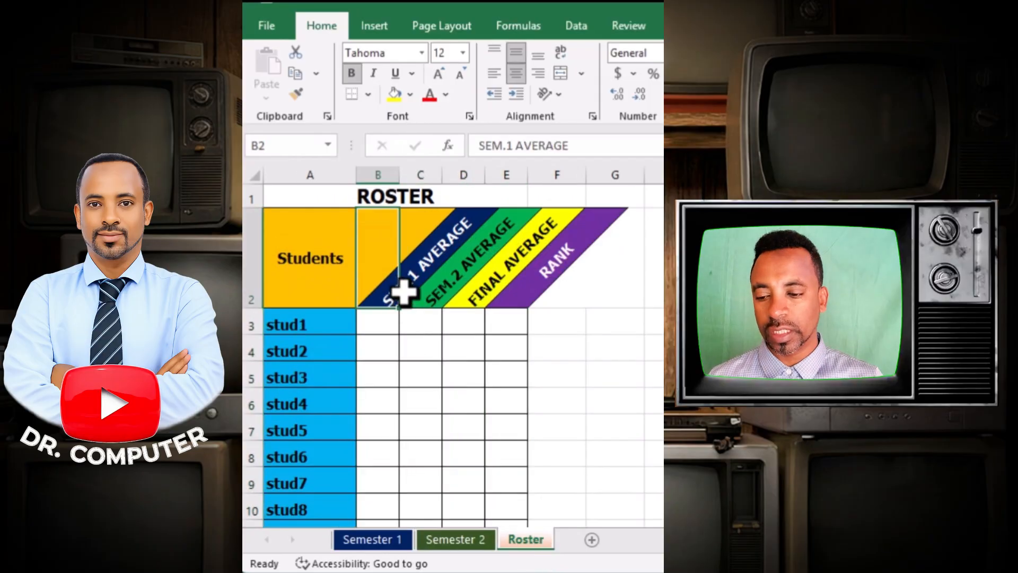
click(445, 289)
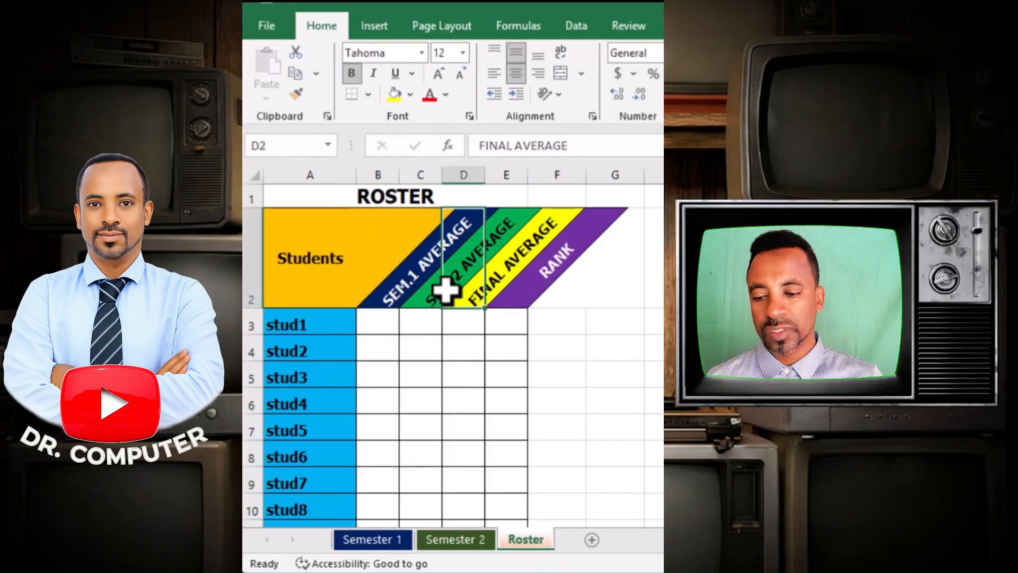
click(514, 279)
click(373, 541)
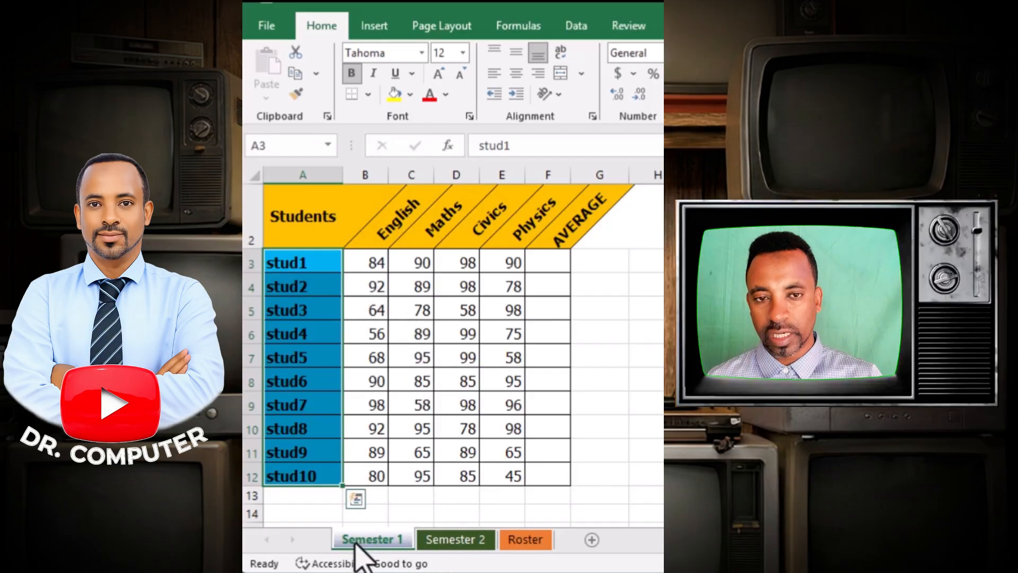
right_click(356, 543)
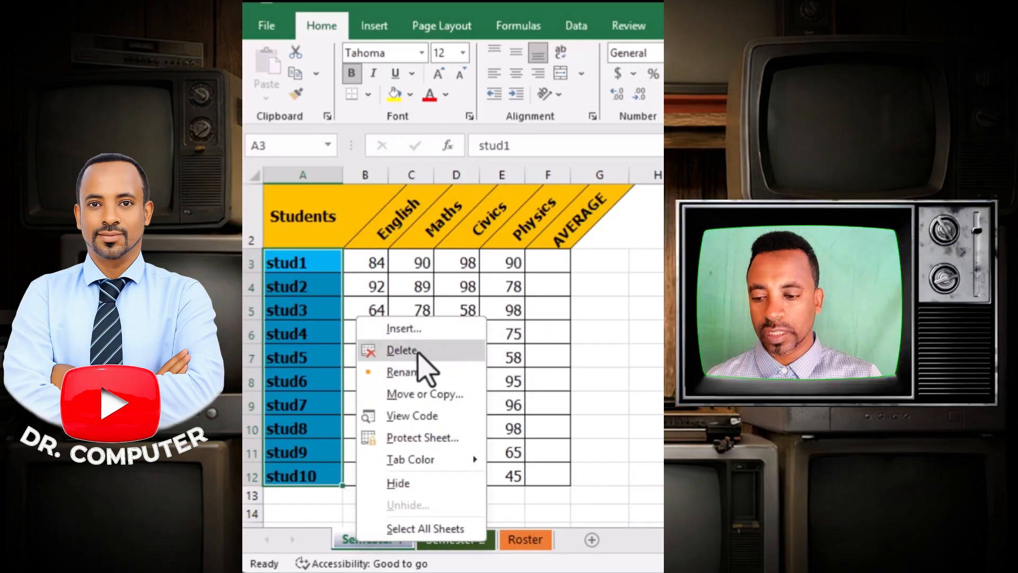
key(Escape)
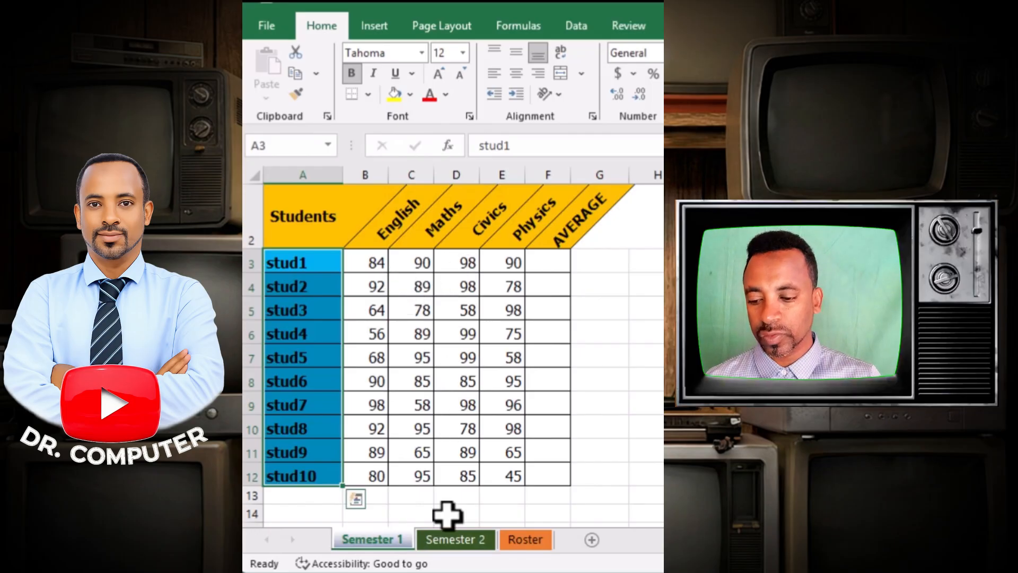
Calculate stud1's average in F3 of Semester 1 with =AVERAGE(B3:E3) and fill the formula down to stud10 in F12.
click(488, 335)
click(551, 261)
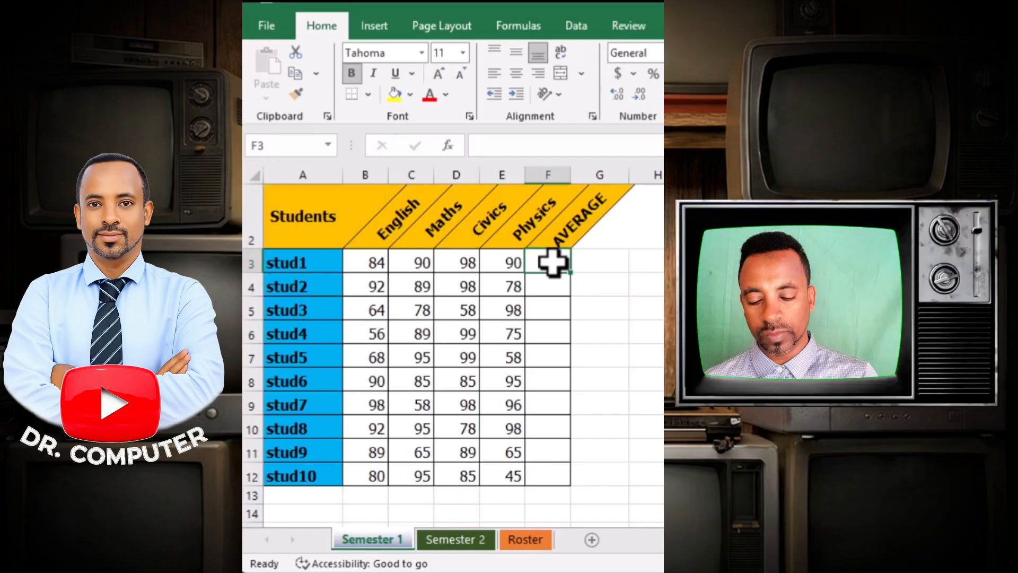
text(=)
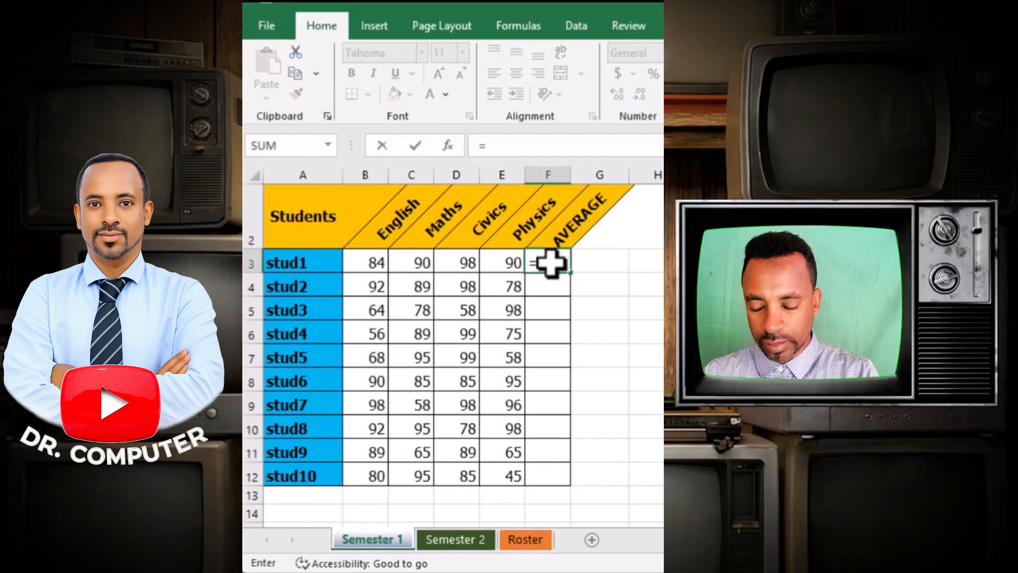
text(avera)
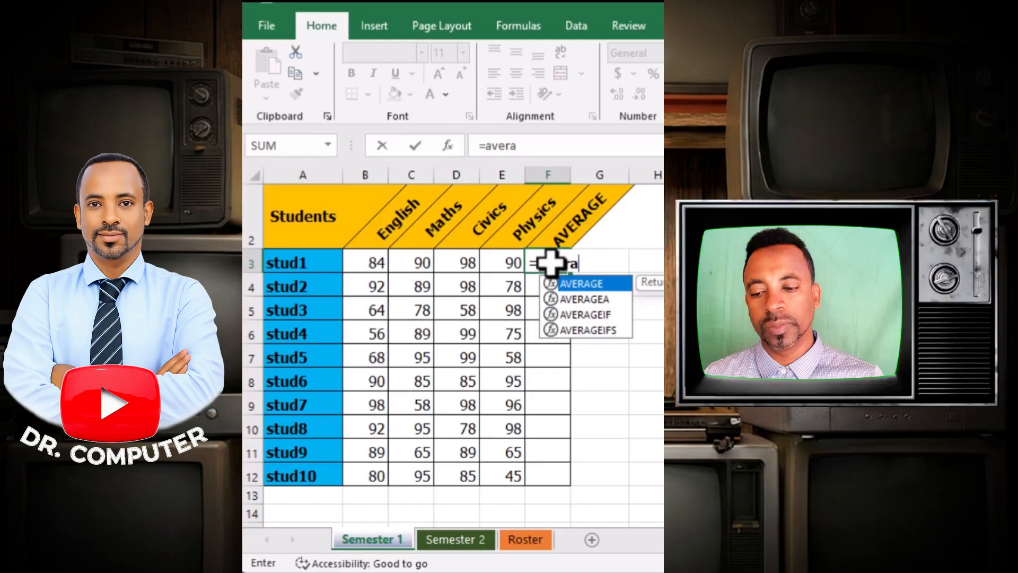
double_click(614, 285)
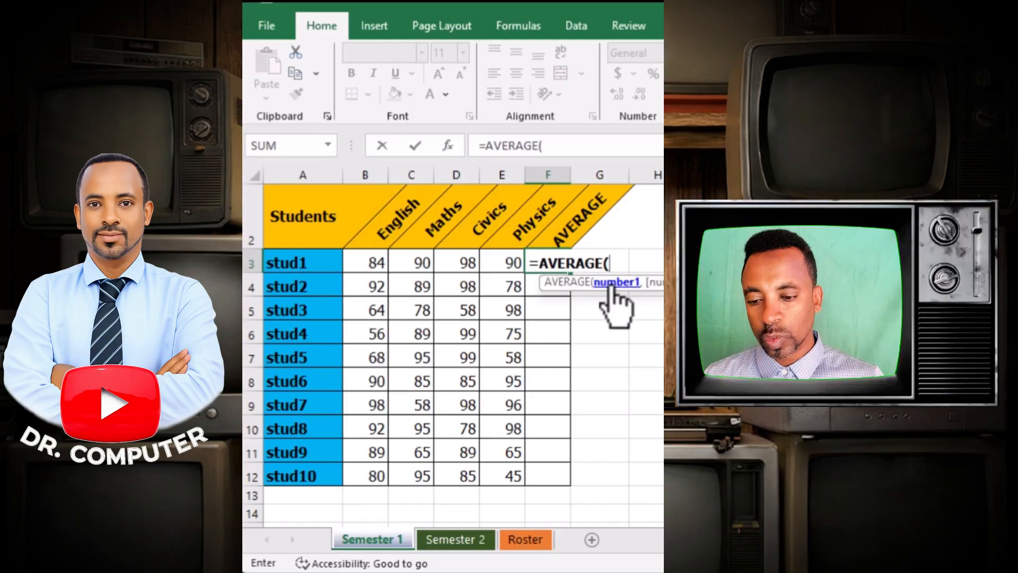
drag(364, 264, 497, 265)
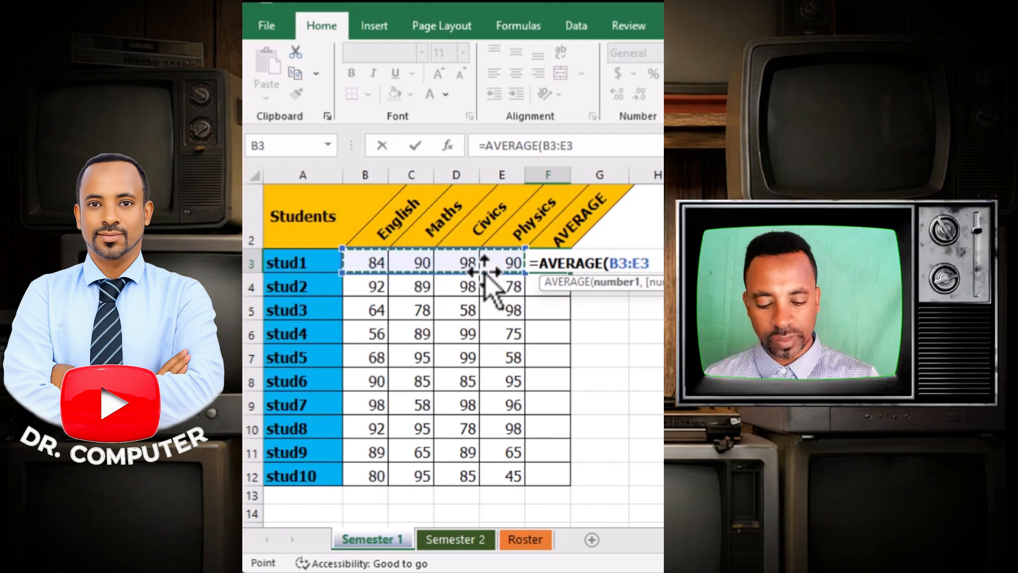
key(Return)
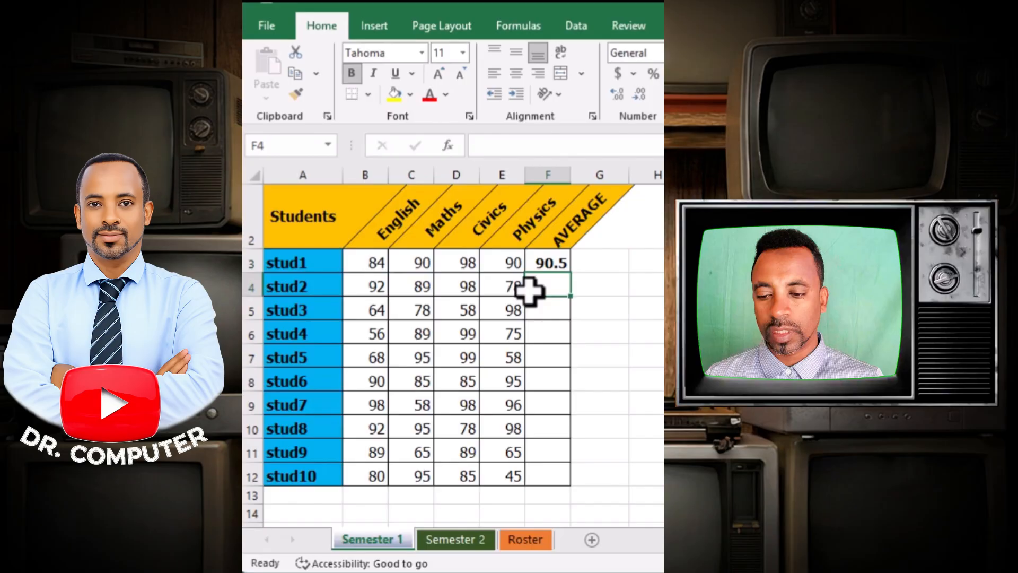
click(553, 262)
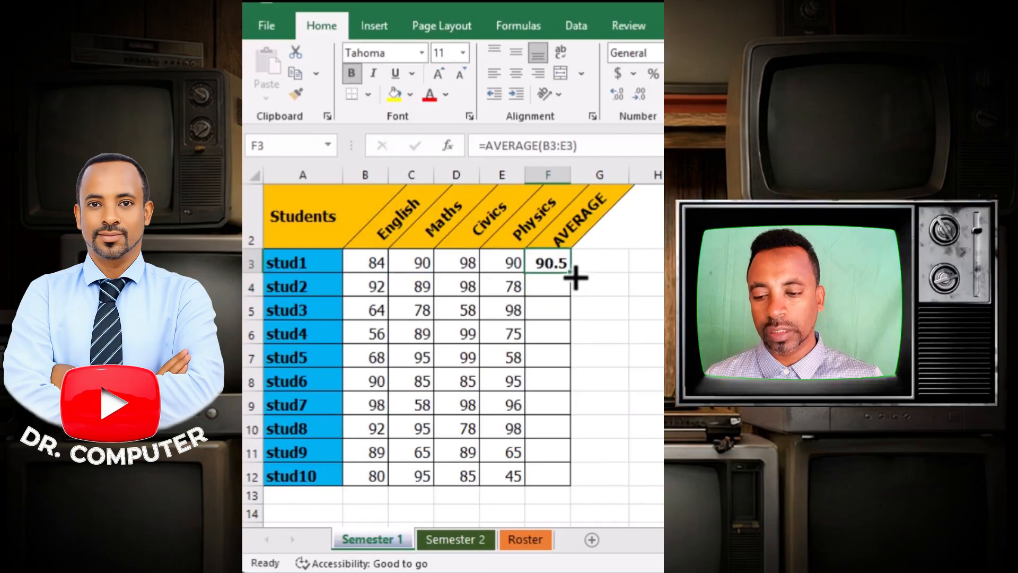
drag(576, 278, 564, 487)
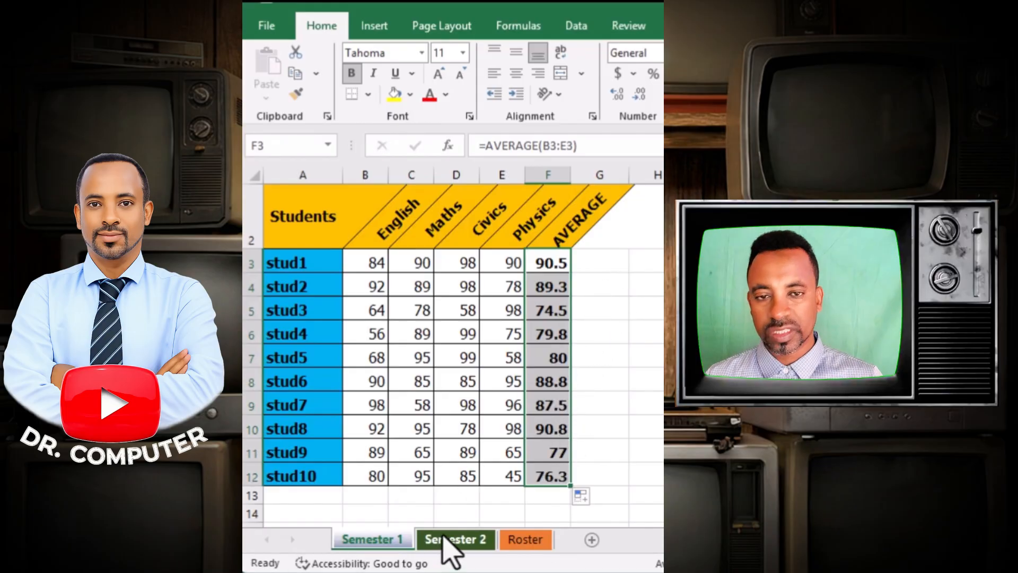
On the Semester 2 sheet, enter =AVERAGE(B3:E3) in F3 and fill it down the AVERAGE column to F12.
click(446, 539)
click(571, 283)
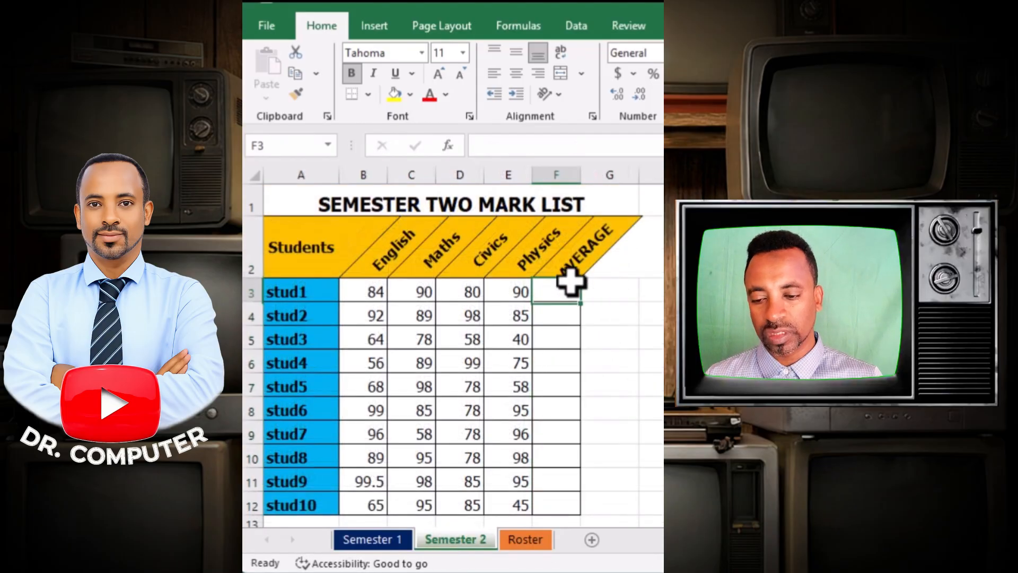
text(=)
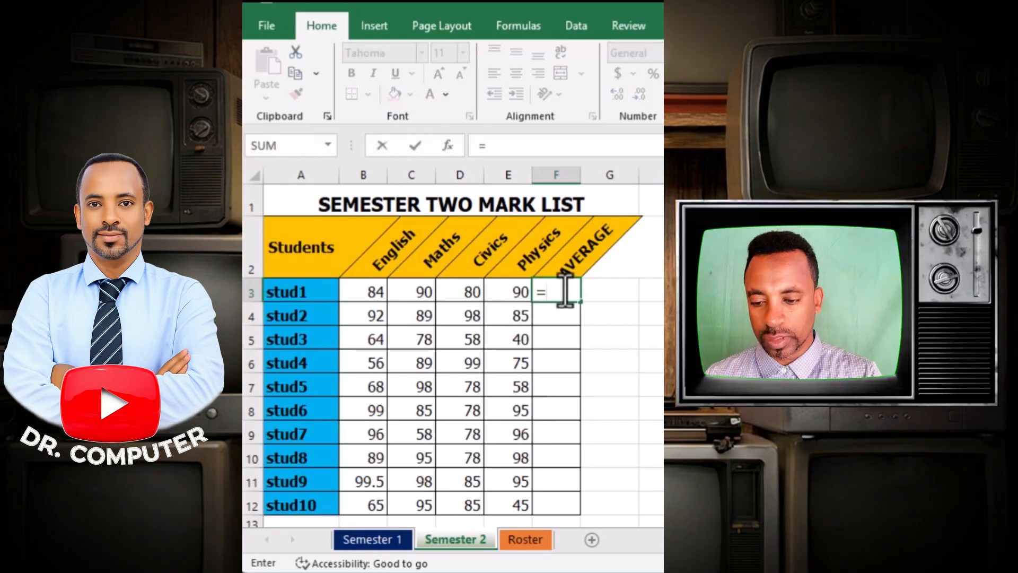
text(averag)
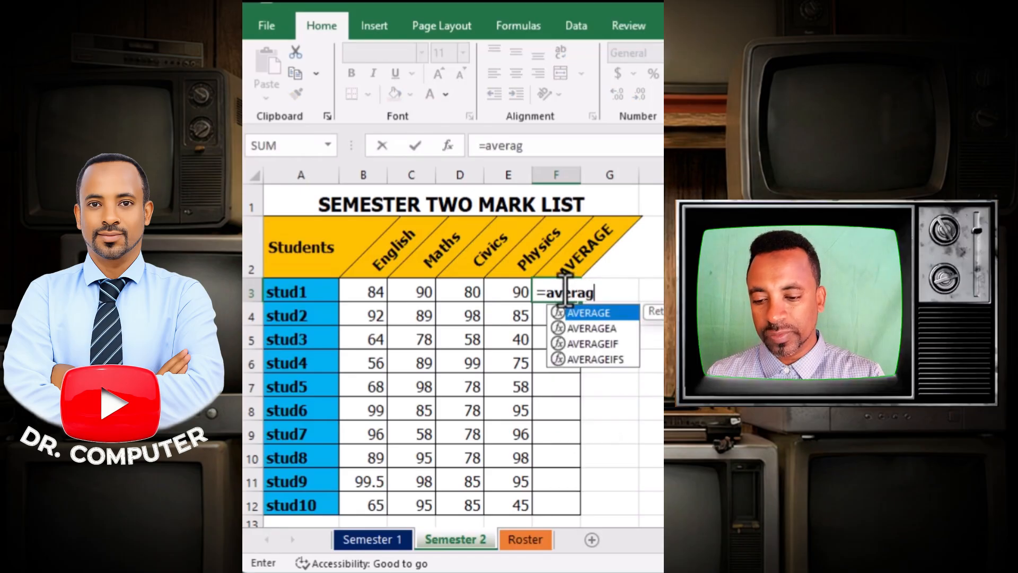
text(e)
key(Tab)
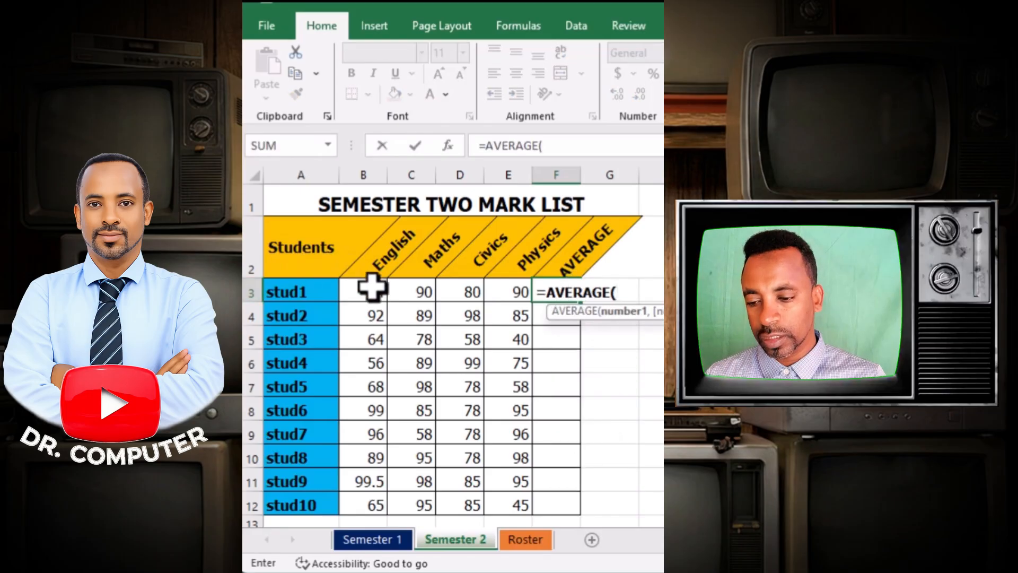
drag(369, 297, 508, 293)
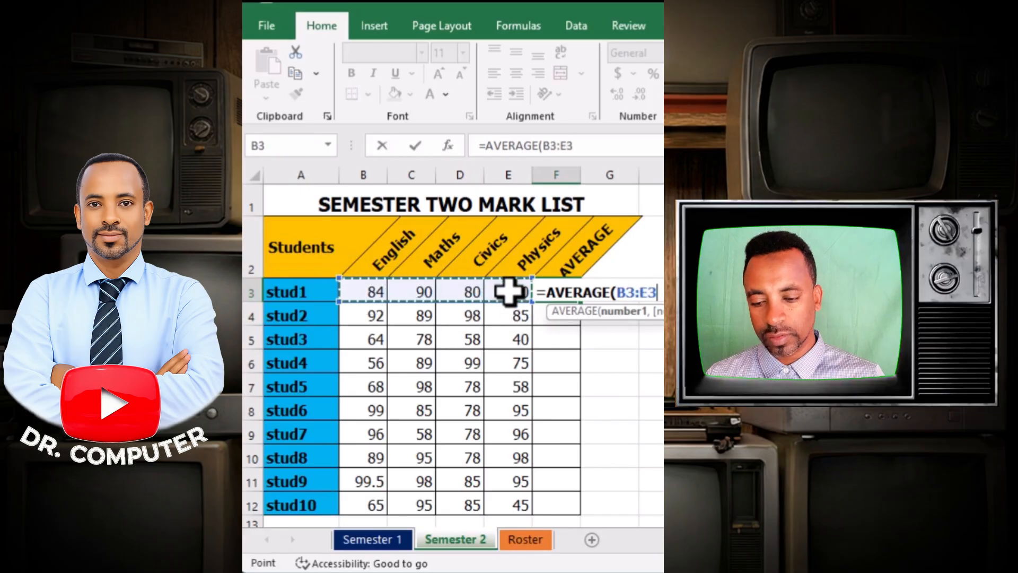
key(Return)
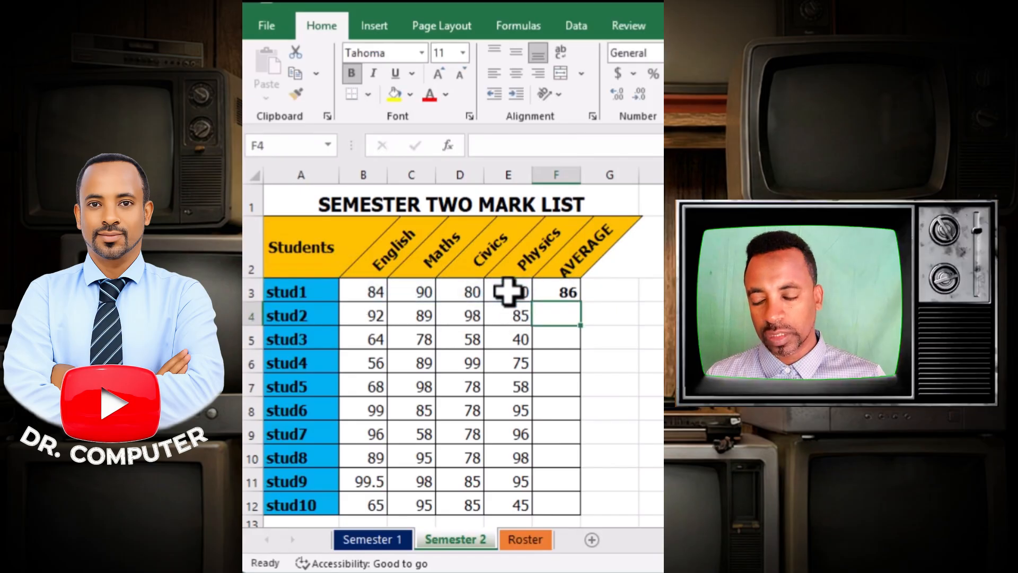
click(573, 290)
drag(581, 307, 582, 512)
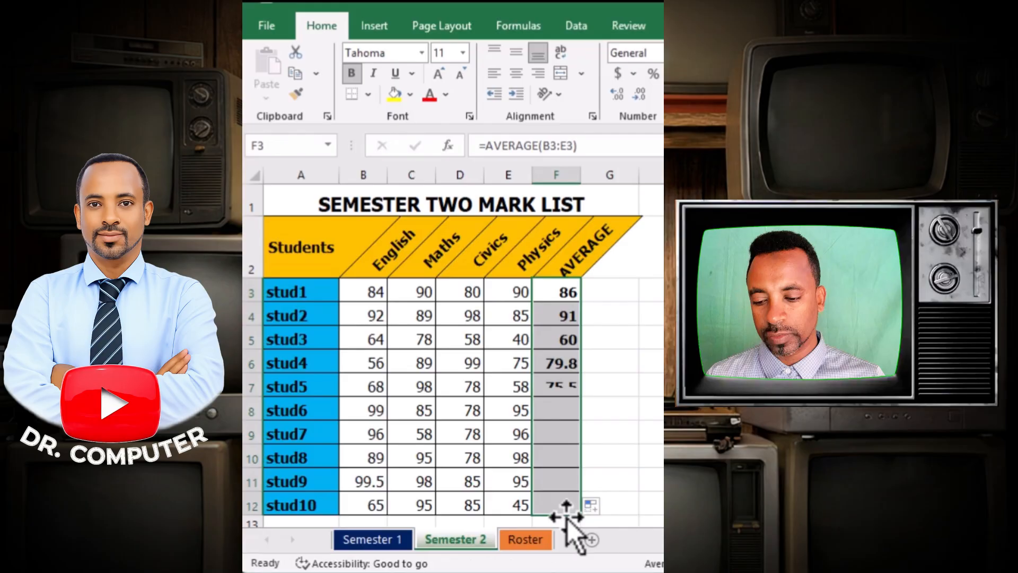
Go to the Roster sheet and look over stud1's semester and final average cells.
click(523, 540)
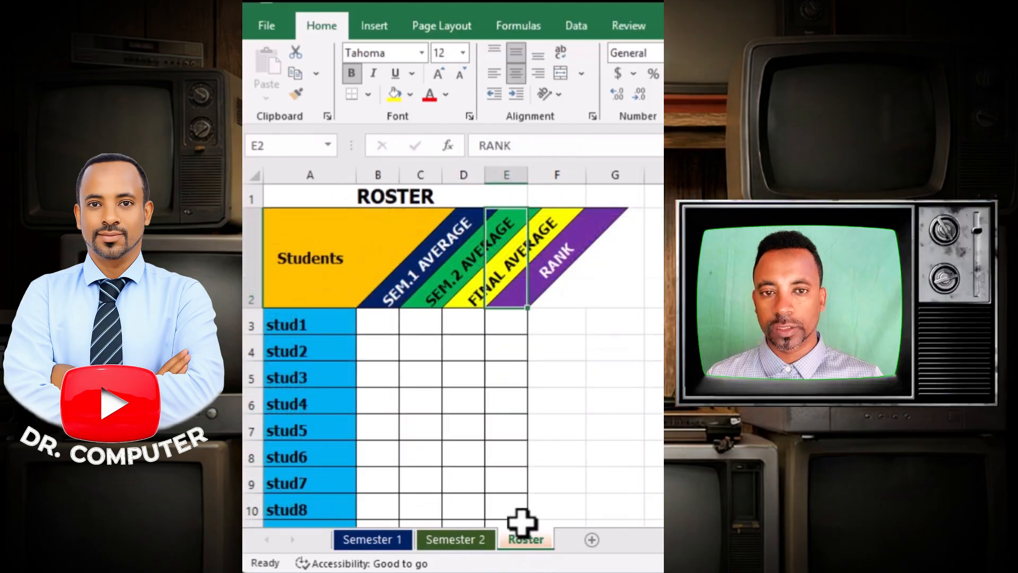
click(386, 319)
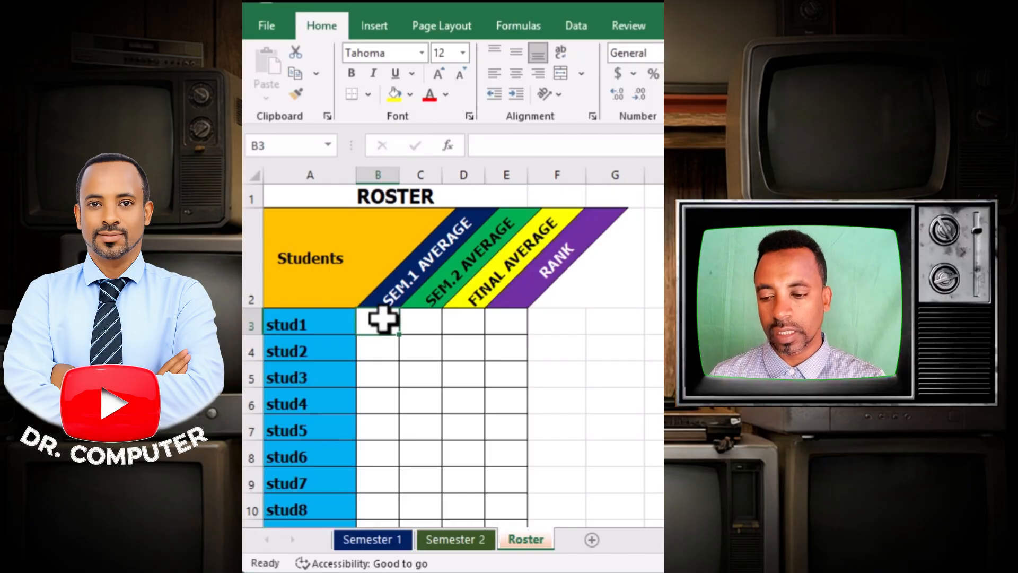
click(438, 323)
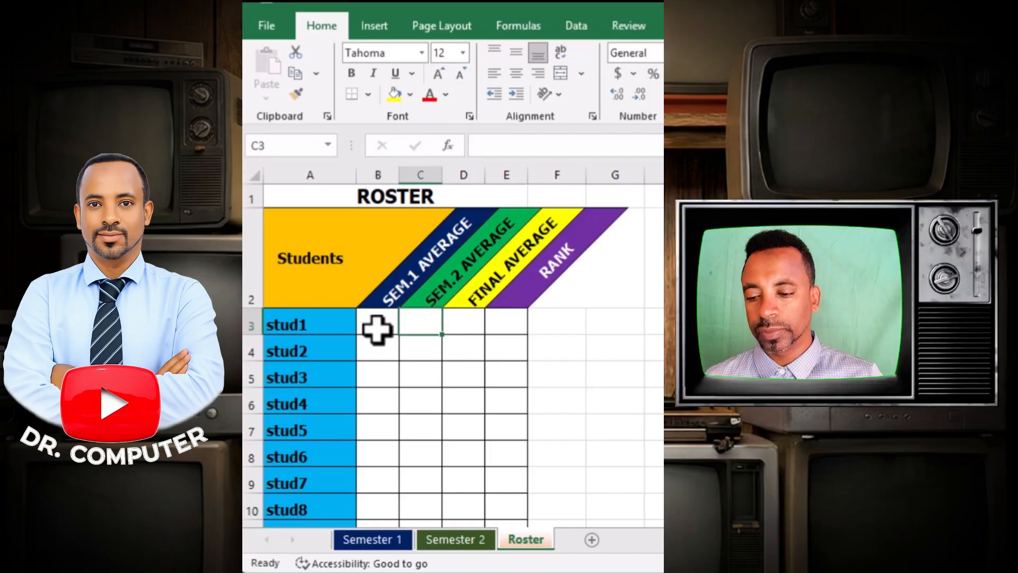
click(455, 320)
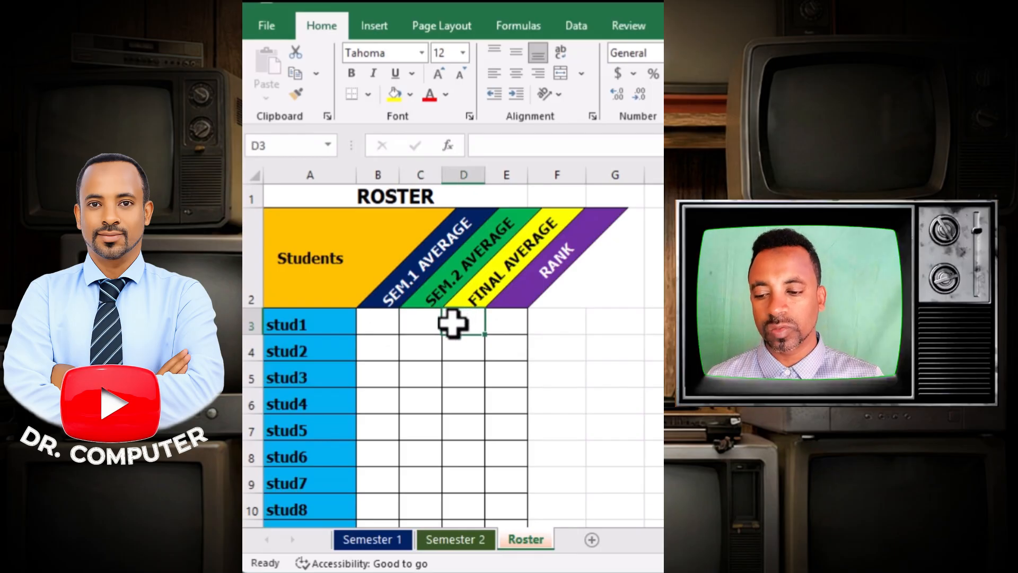
Try to link stud1's SEM.1 AVERAGE cell B3 on Roster to cell F3 of the Semester 1 sheet.
click(384, 329)
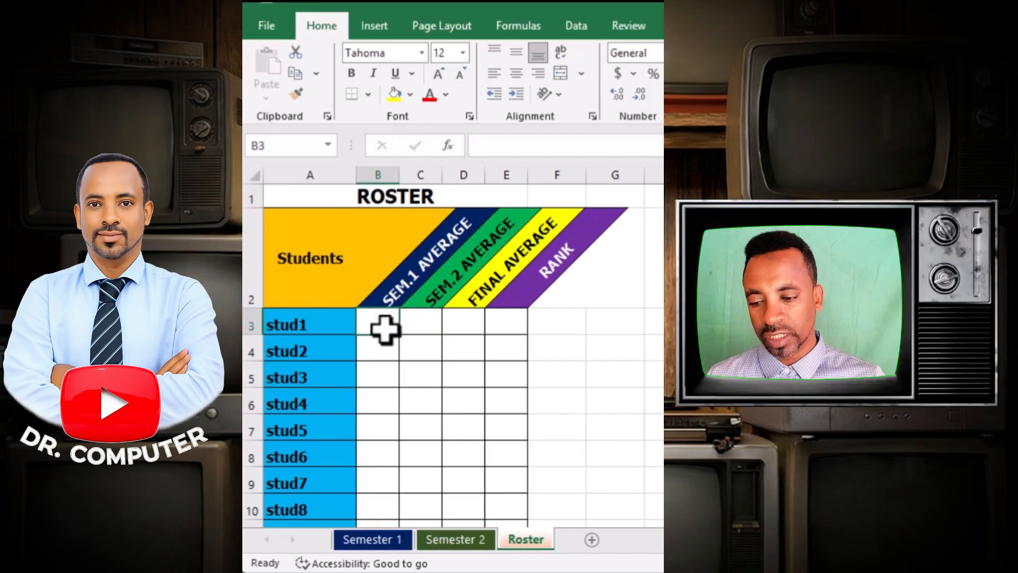
text(=)
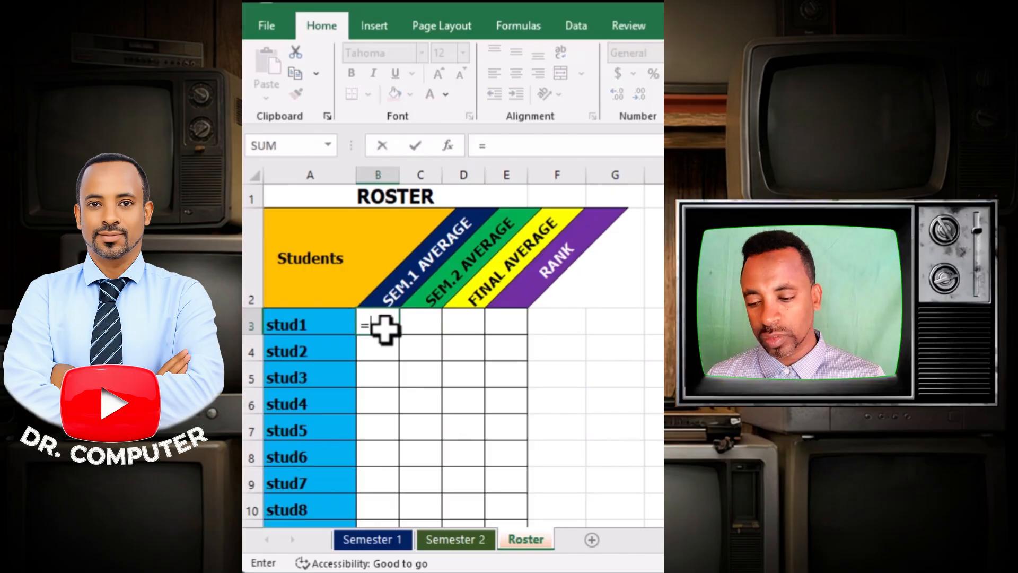
click(382, 540)
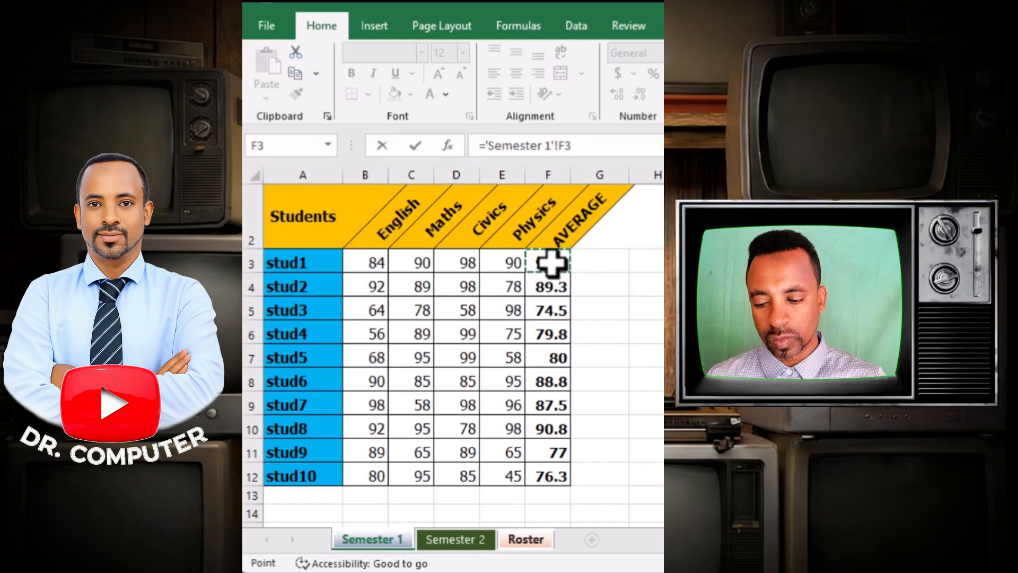
click(535, 541)
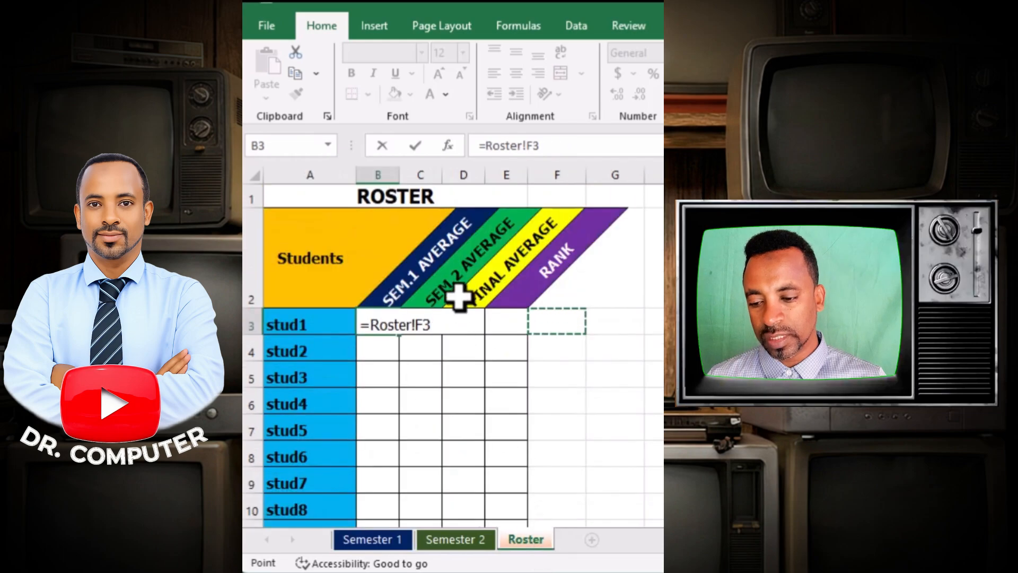
key(Return)
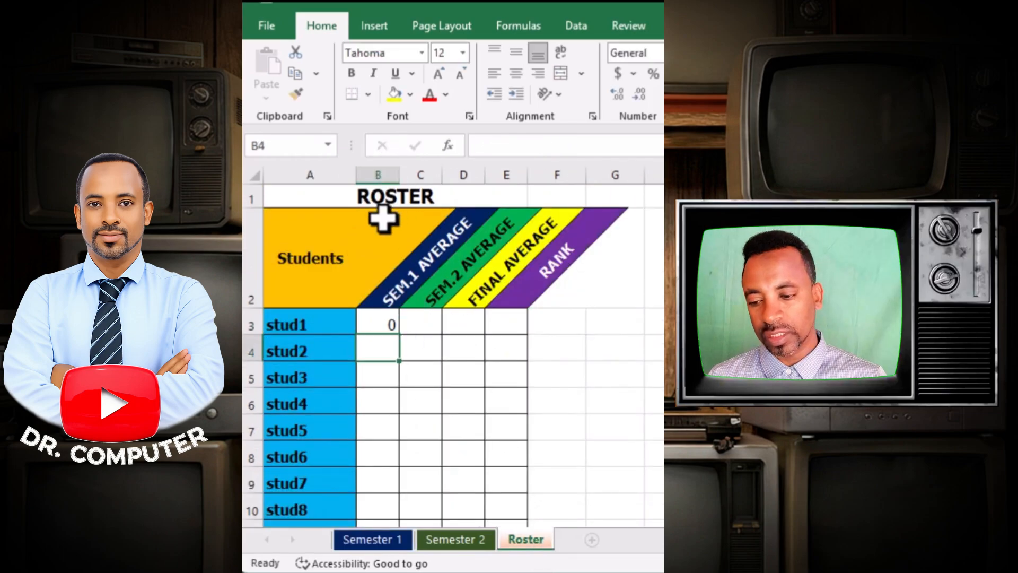
Link stud1's SEM.1 AVERAGE cell B3 on Roster to the Semester 1 average with ='Semester 1'!F3.
click(388, 323)
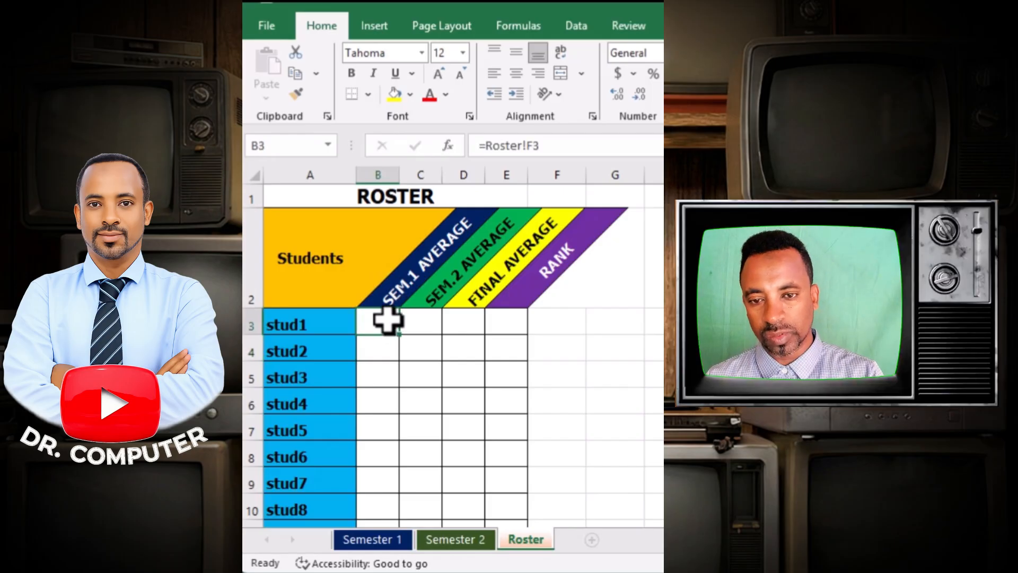
text(=)
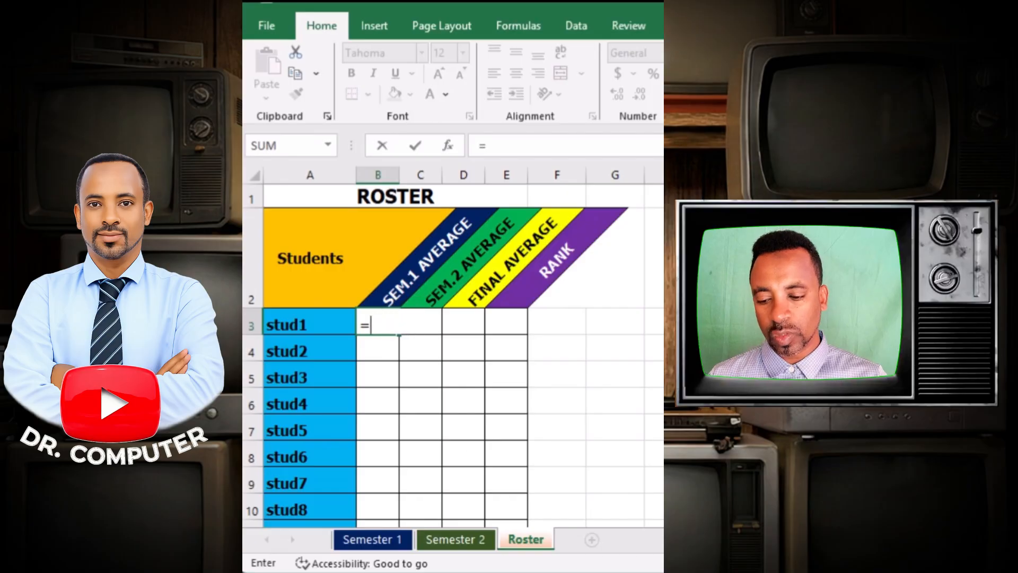
click(368, 540)
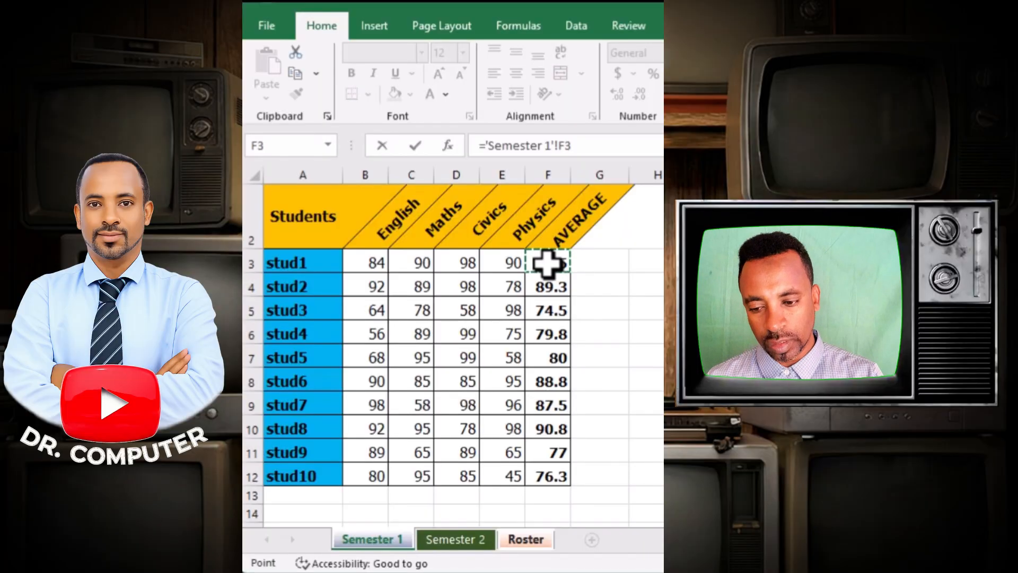
key(Return)
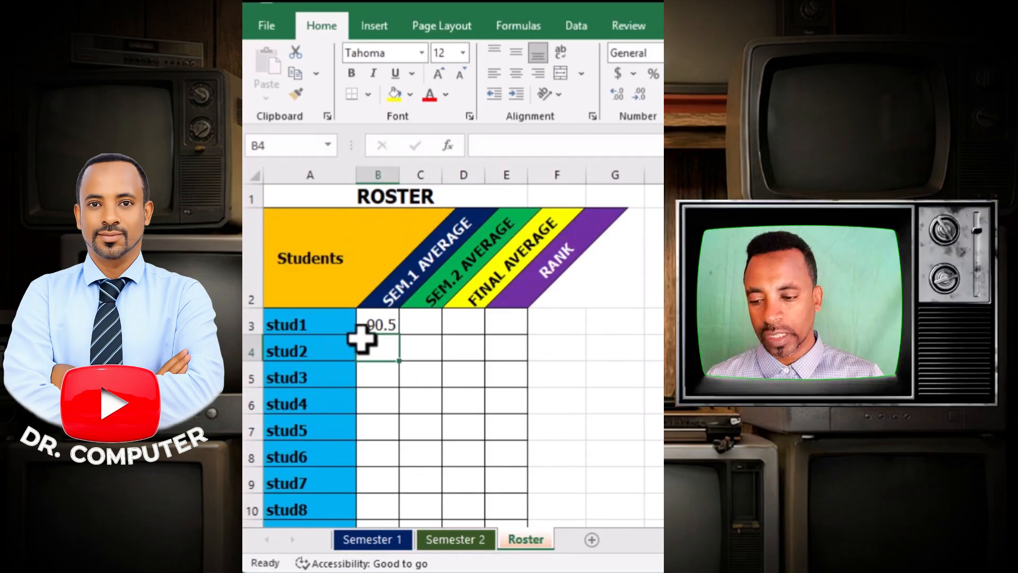
Fill the Semester 1 link from B3 down the SEM.1 AVERAGE column to stud10 in B12.
click(379, 321)
drag(399, 335, 384, 436)
scroll(382, 432, up, 1)
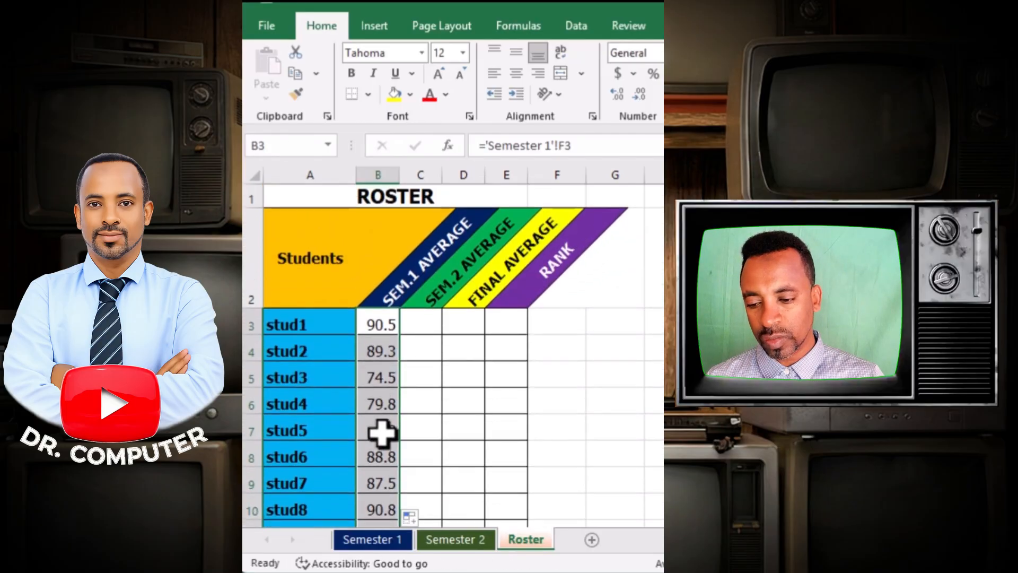
scroll(381, 432, down, 1)
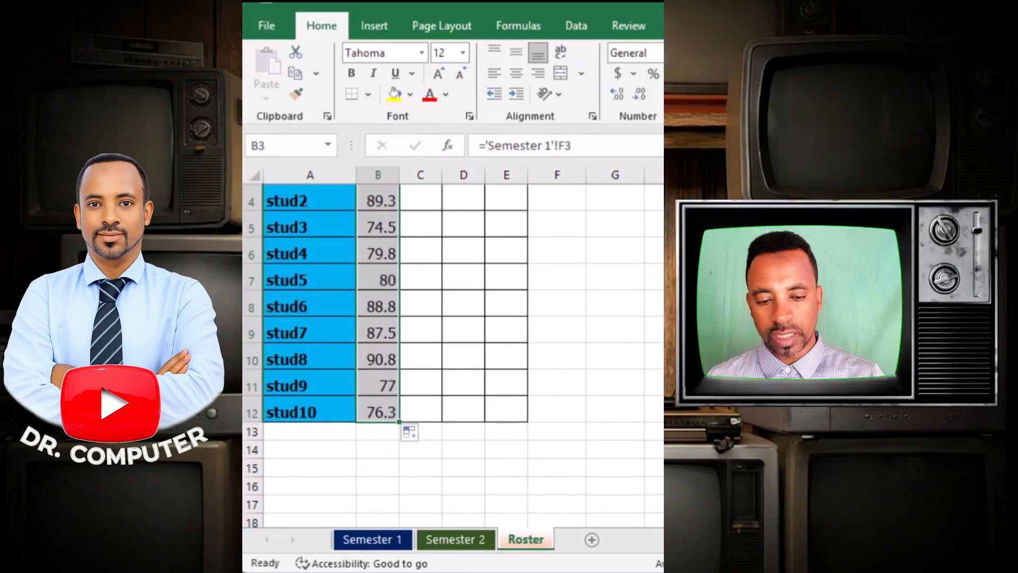
scroll(453, 350, up, 1)
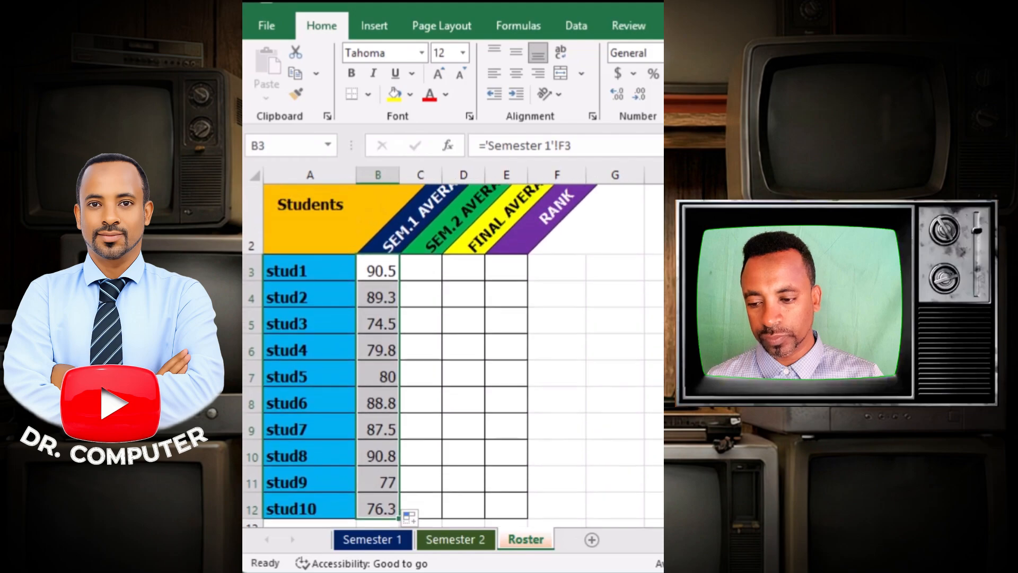
scroll(452, 350, up, 1)
scroll(453, 350, down, 1)
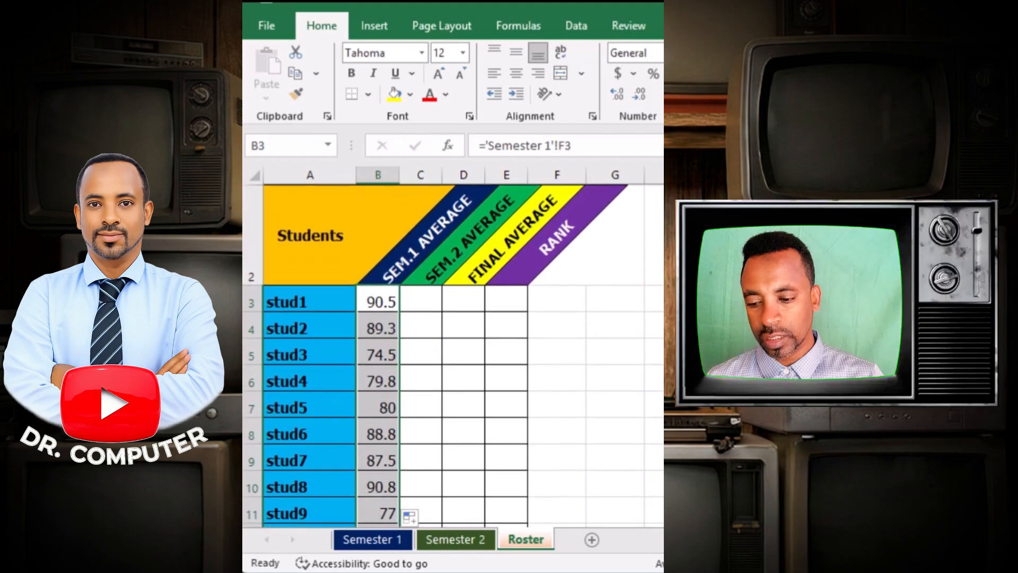
Link stud1's SEM.2 AVERAGE cell C3 on Roster to the Semester 2 average with ='Semester 2'!F3.
click(420, 300)
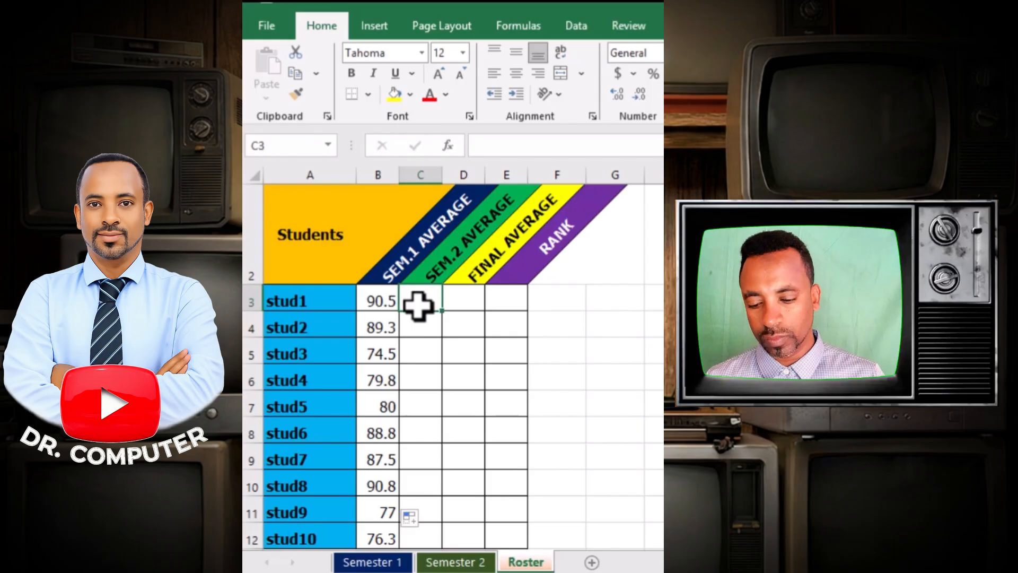
text(=)
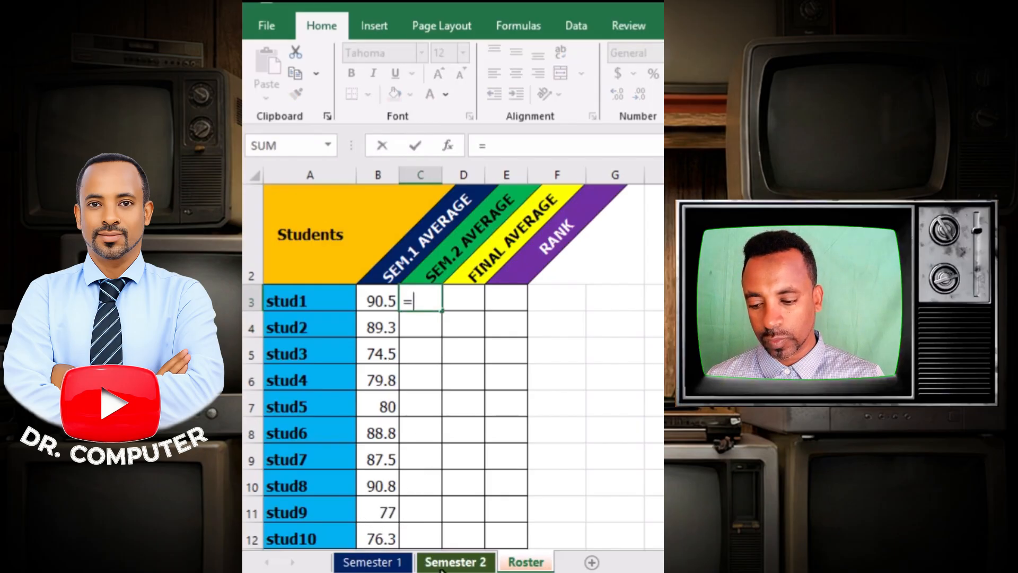
click(455, 562)
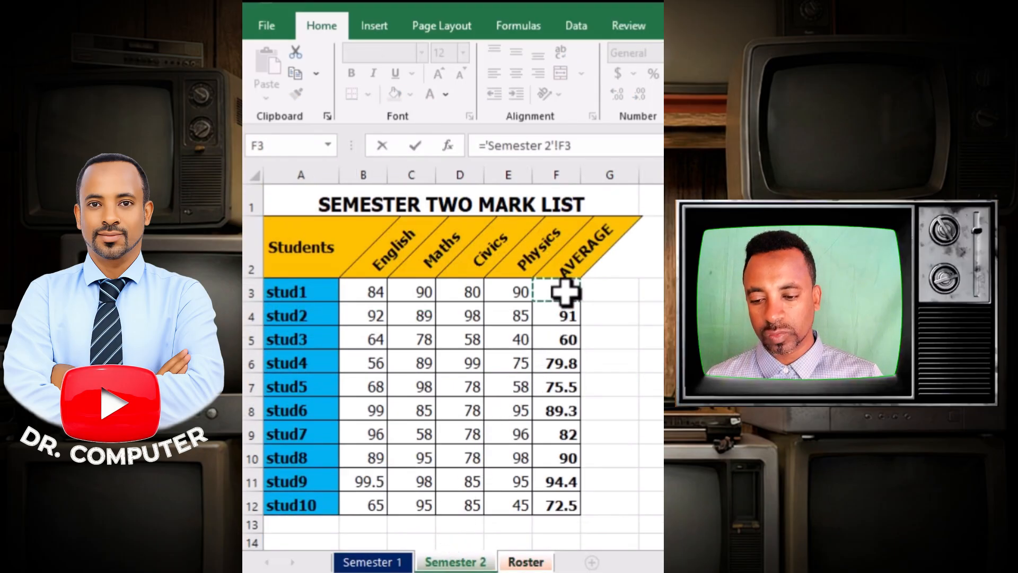
key(Return)
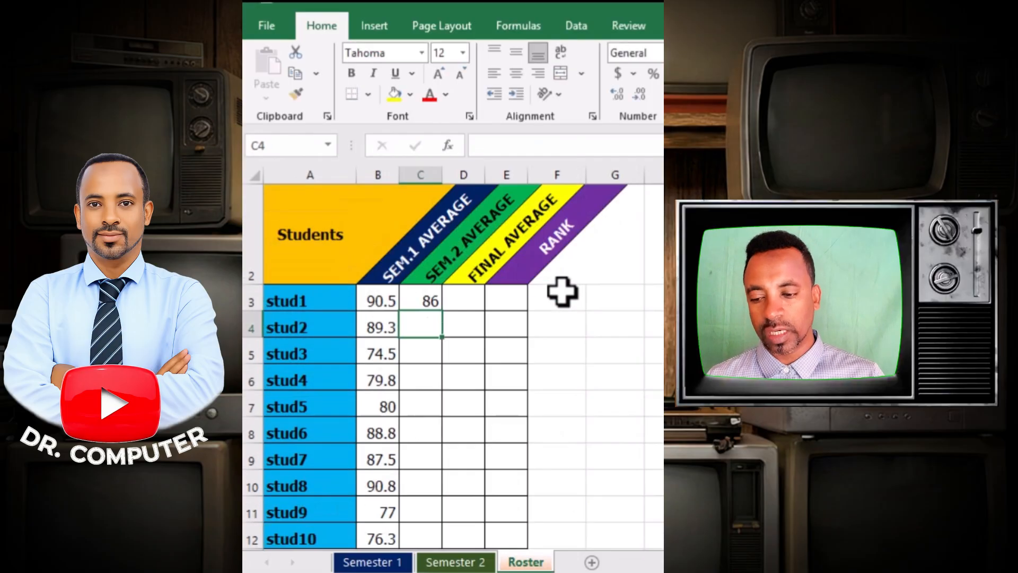
Fill the Semester 2 link from C3 down the SEM.2 AVERAGE column to stud10 in C12.
click(430, 301)
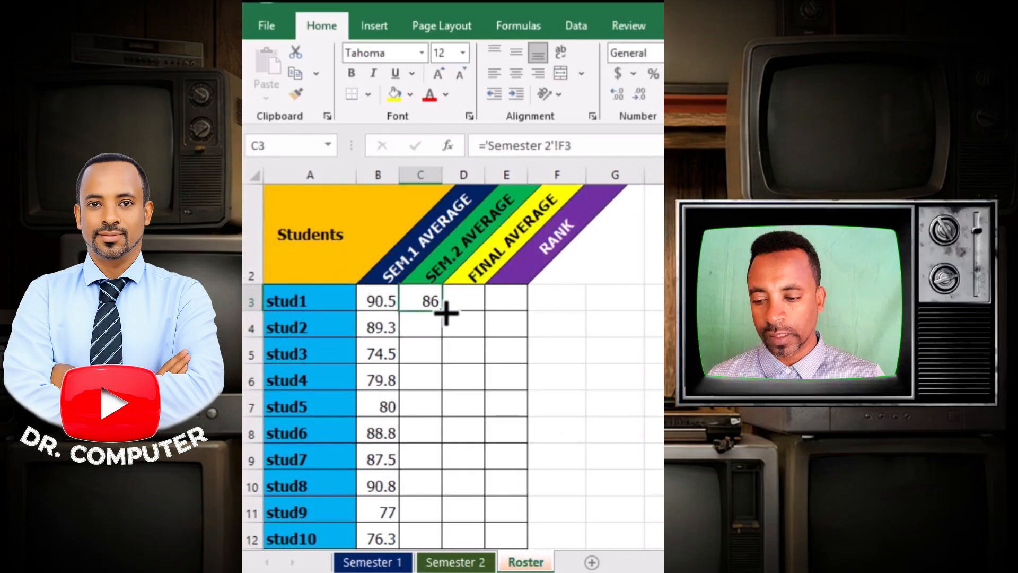
drag(445, 354, 440, 545)
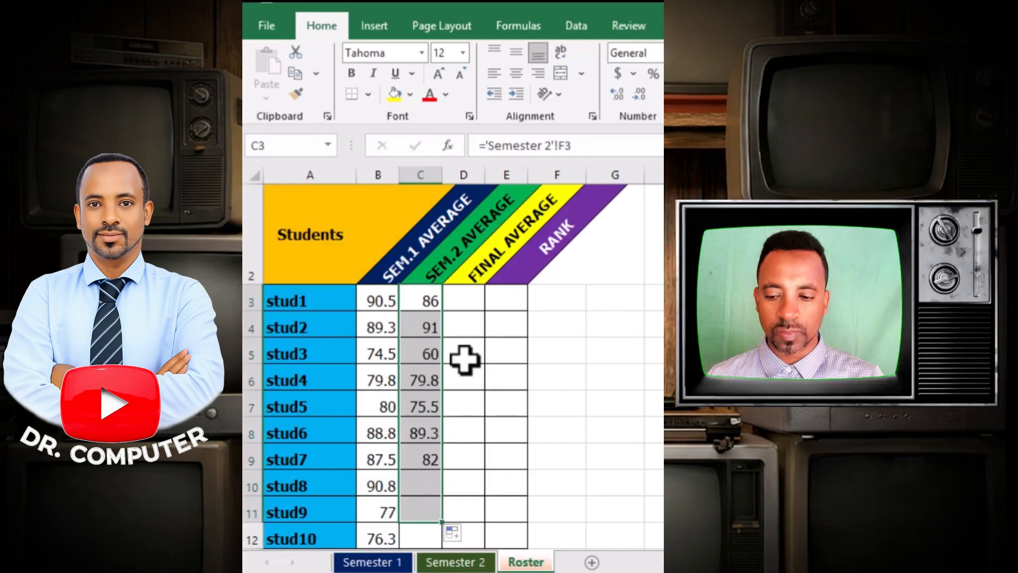
click(471, 301)
click(424, 511)
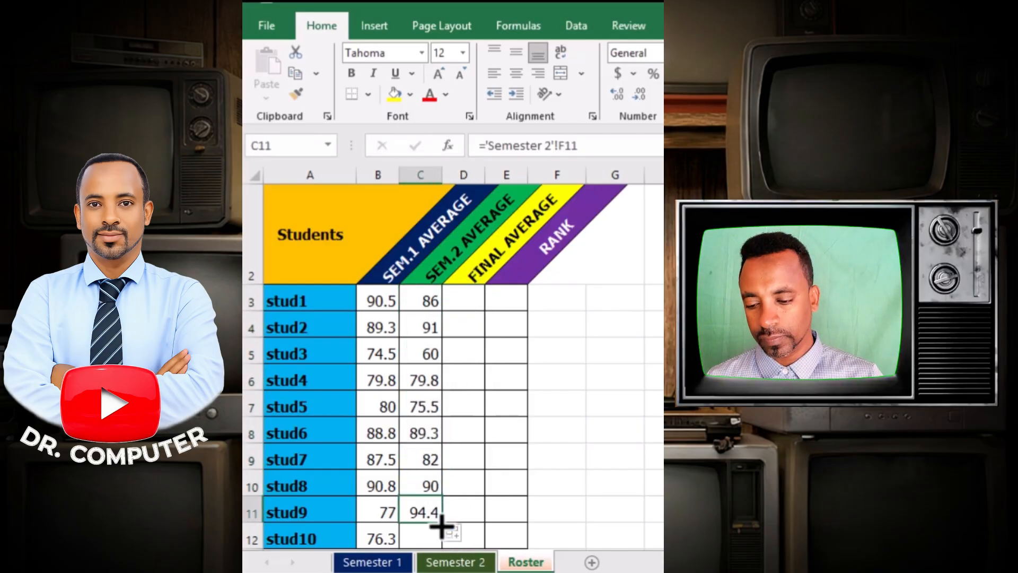
drag(441, 525, 446, 541)
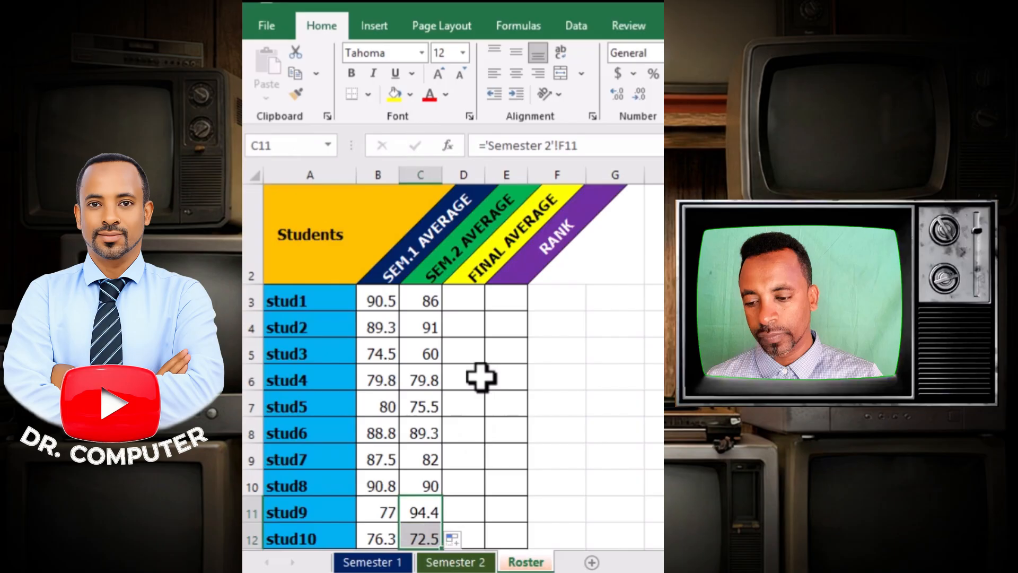
Calculate stud1's final average in D3 with =AVERAGE(B3:C3) and fill the formula down to D12.
click(455, 302)
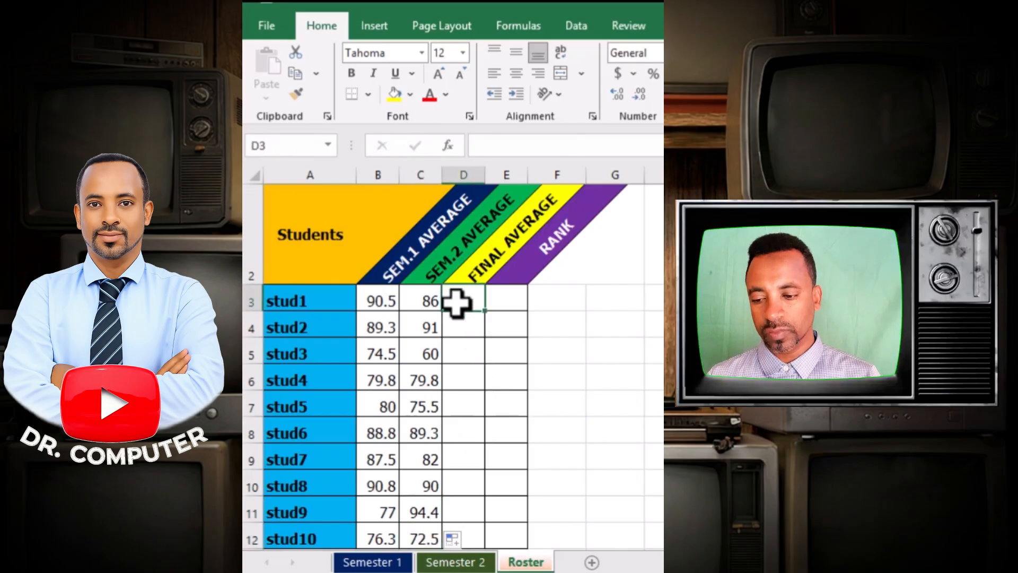
text(=aver)
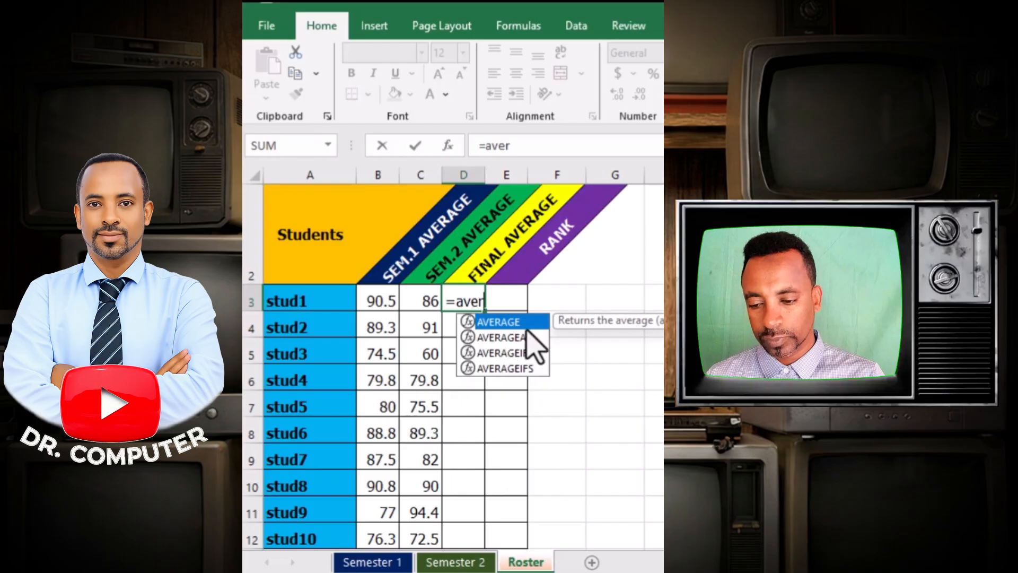
double_click(528, 324)
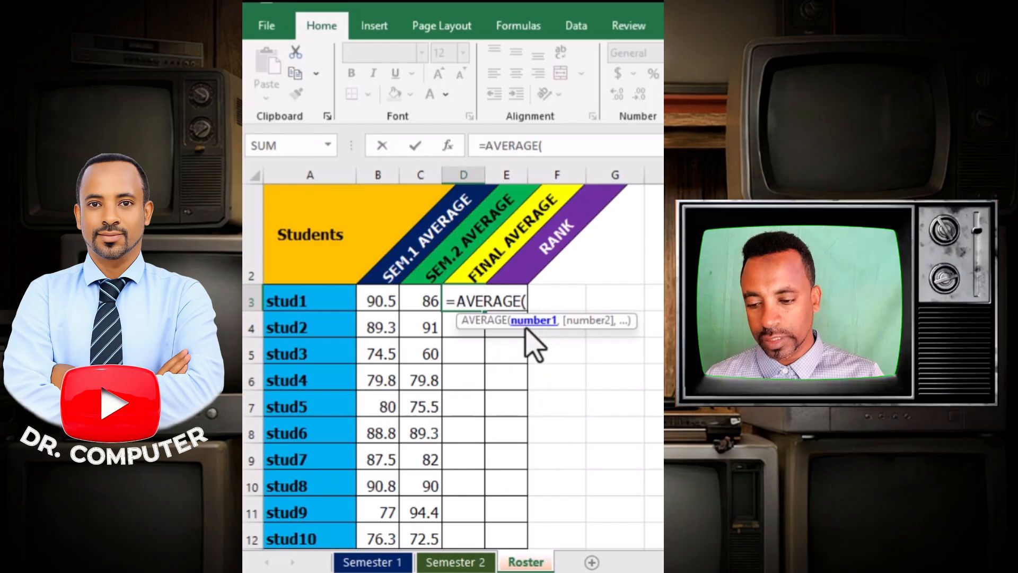
click(378, 302)
drag(378, 302, 409, 307)
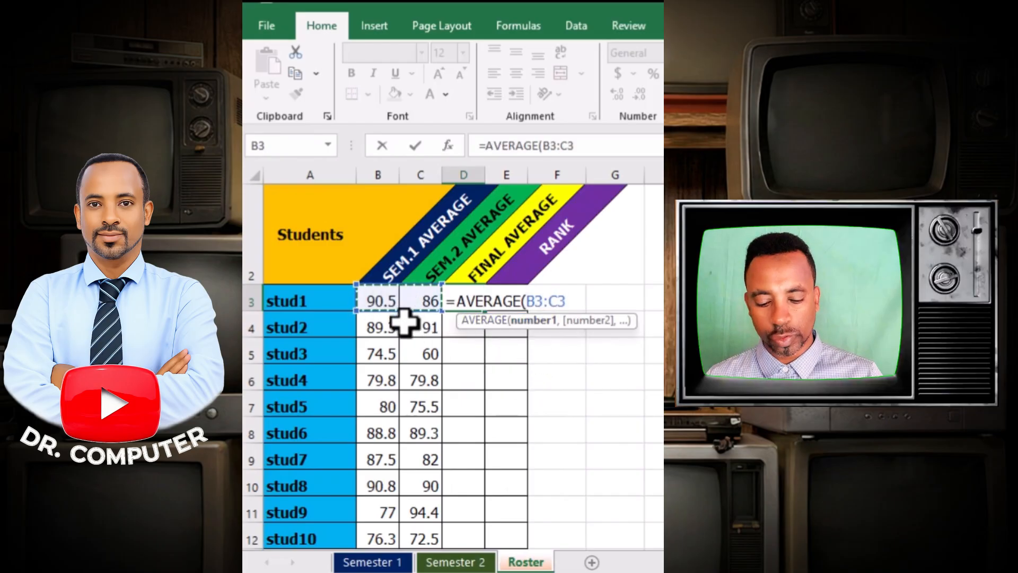
key(Return)
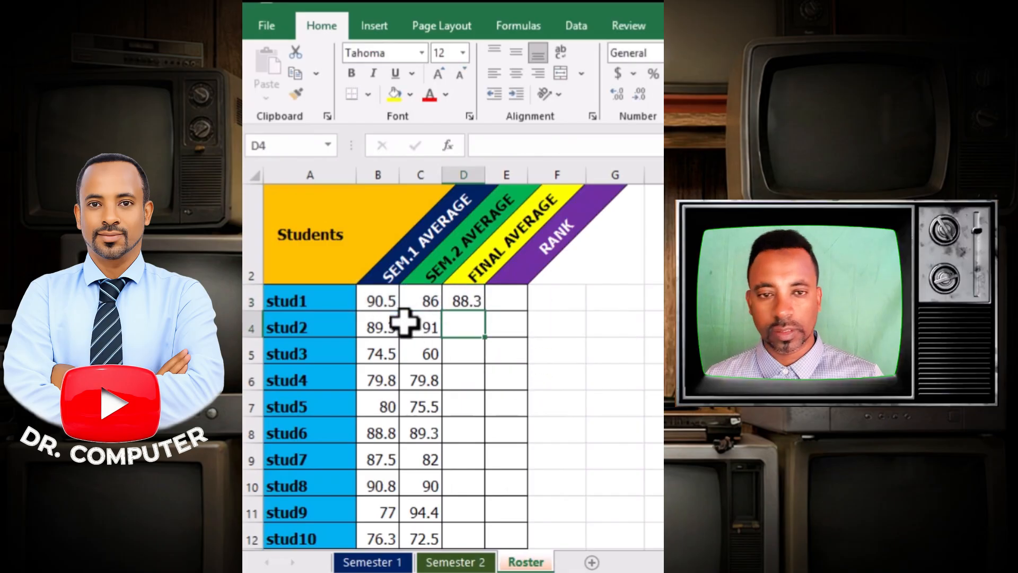
click(462, 299)
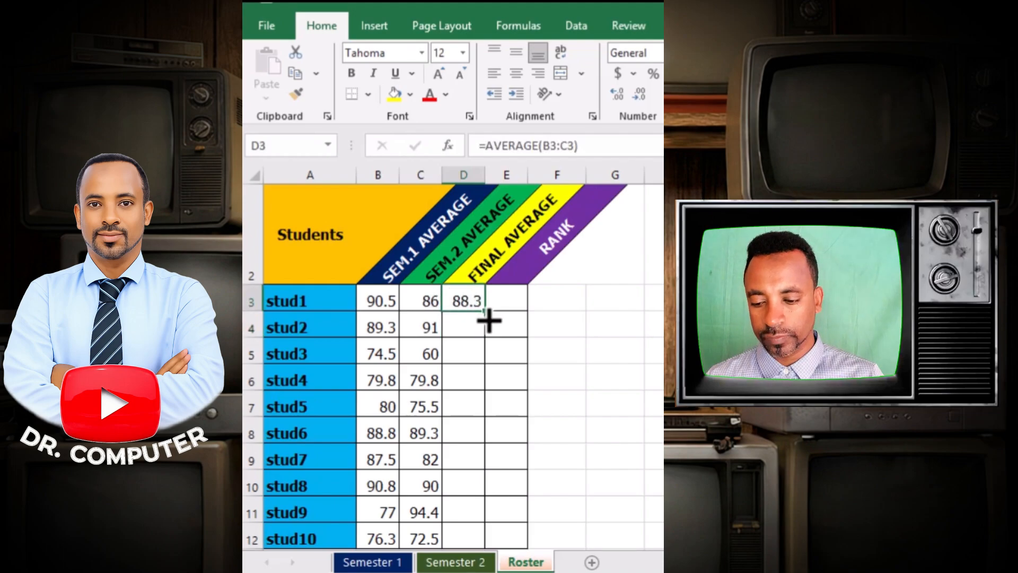
drag(485, 314, 481, 546)
click(511, 300)
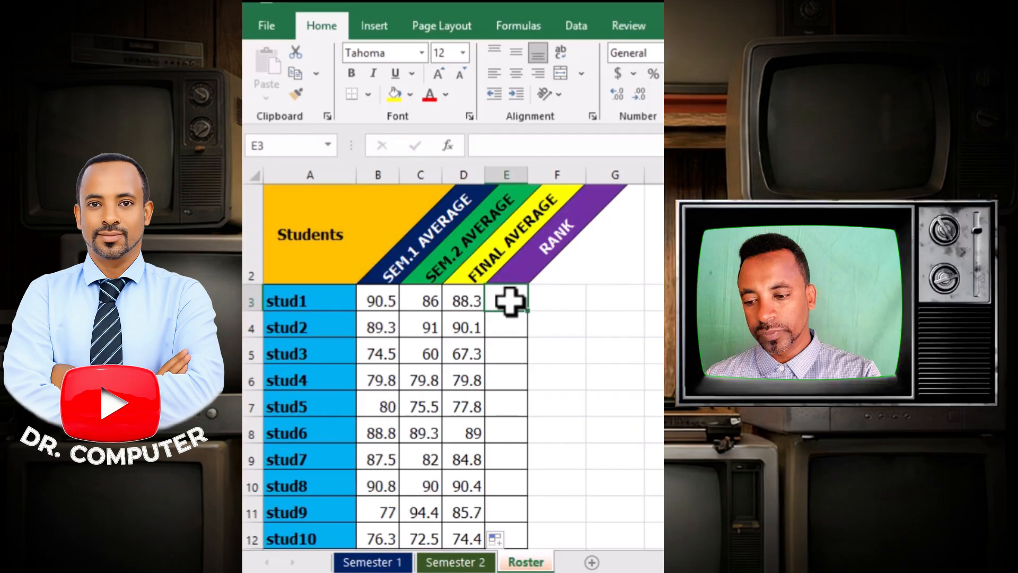
click(475, 301)
click(520, 301)
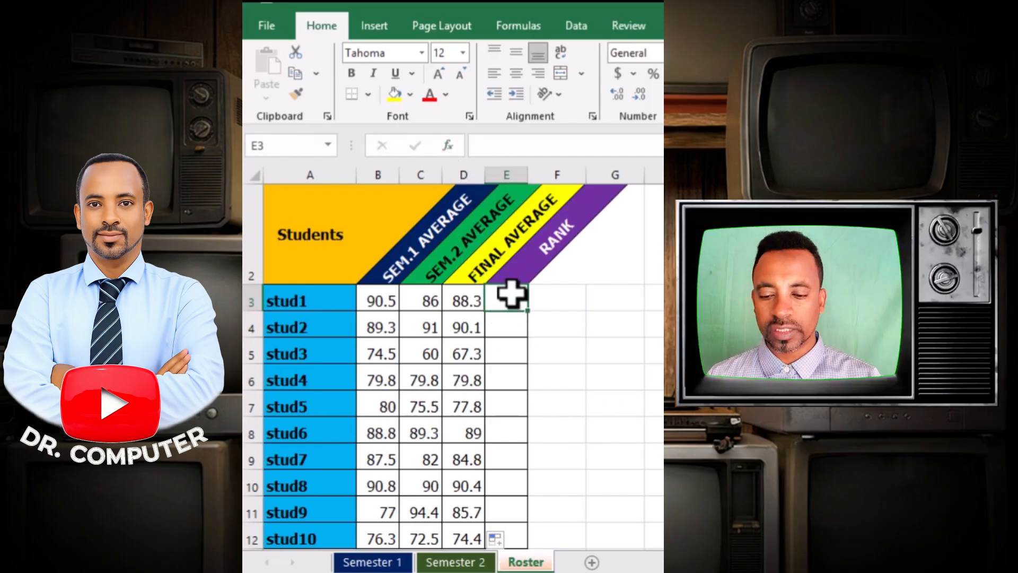
text(=)
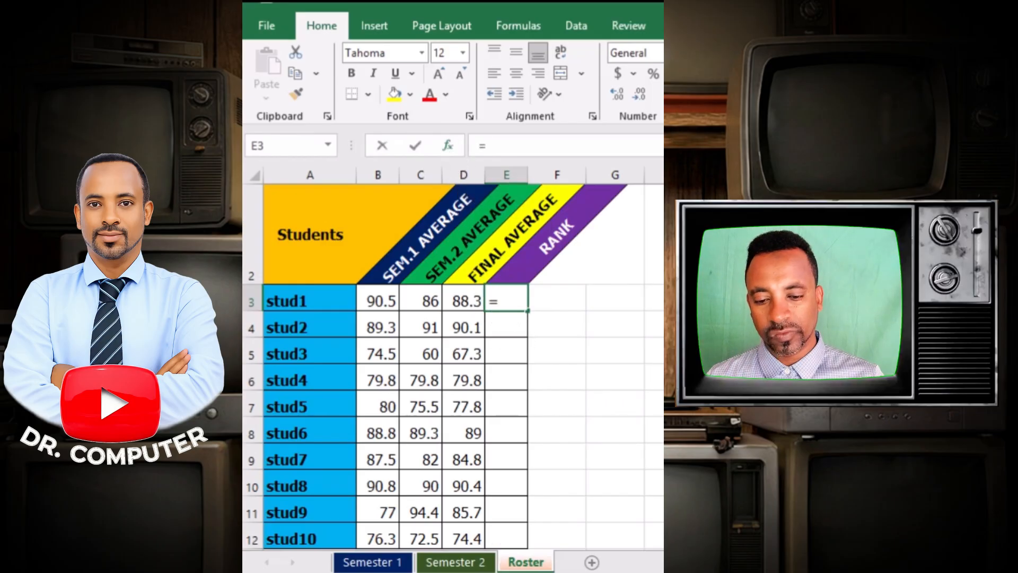
click(447, 145)
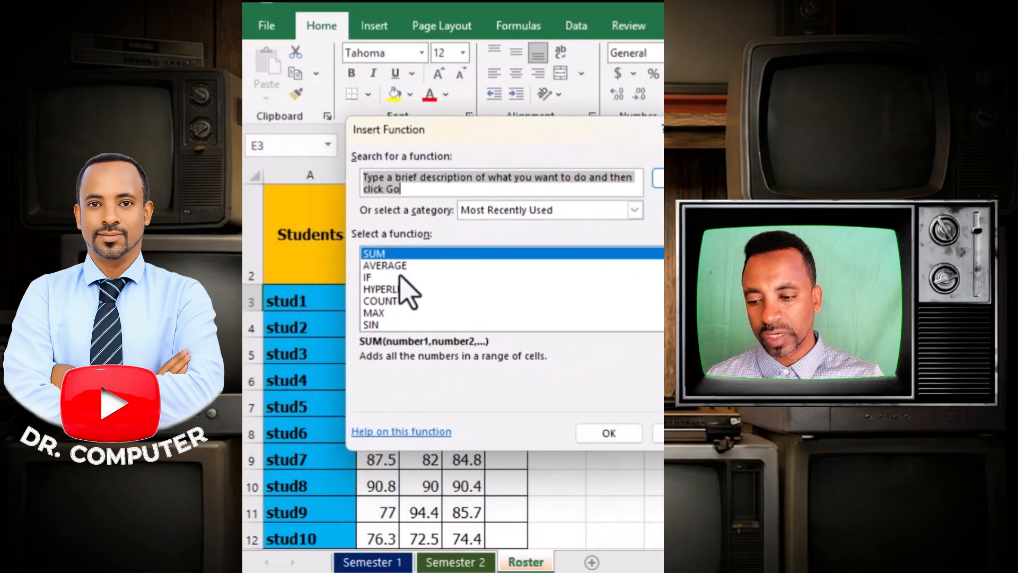
click(402, 289)
drag(559, 132, 475, 123)
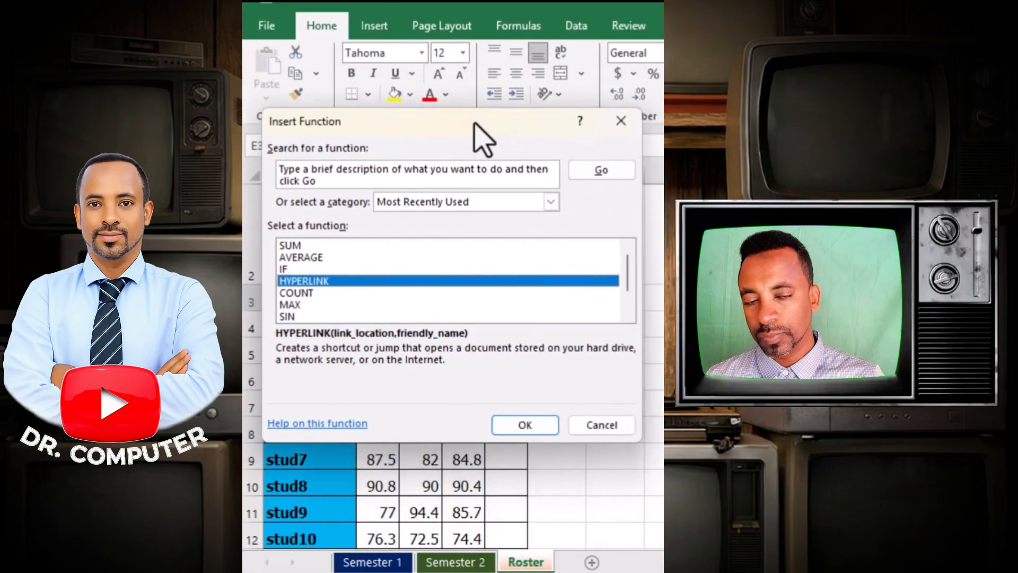
click(621, 121)
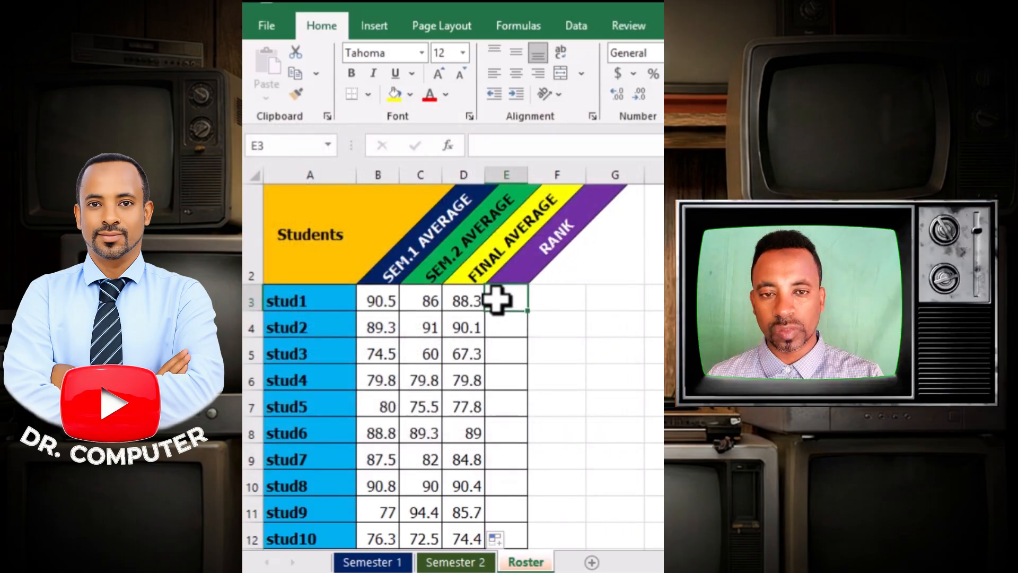
Write stud1's rank formula in E3 of the RANK column as =rank(D3,D3:D12,0).
text(=)
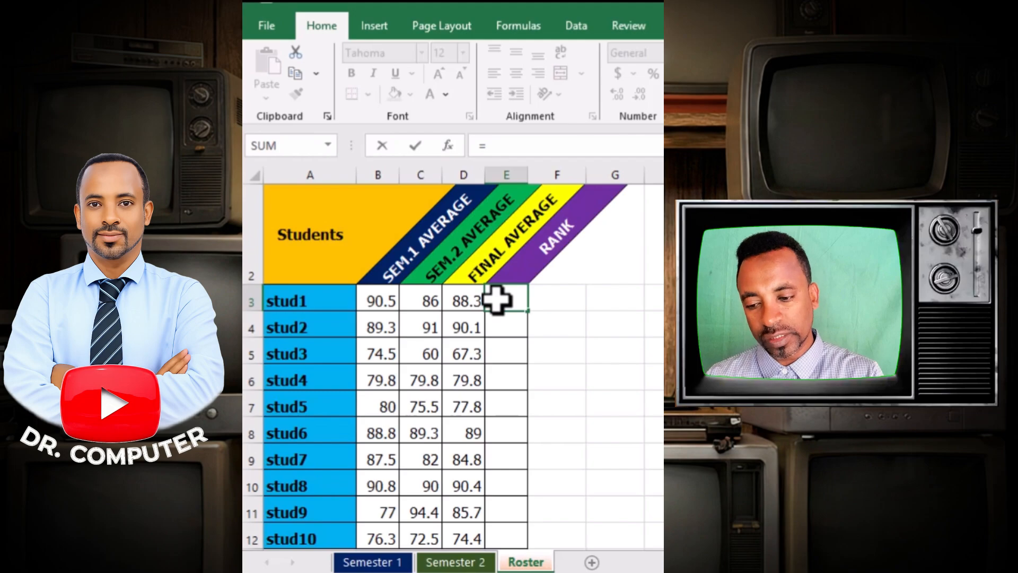
text(rank)
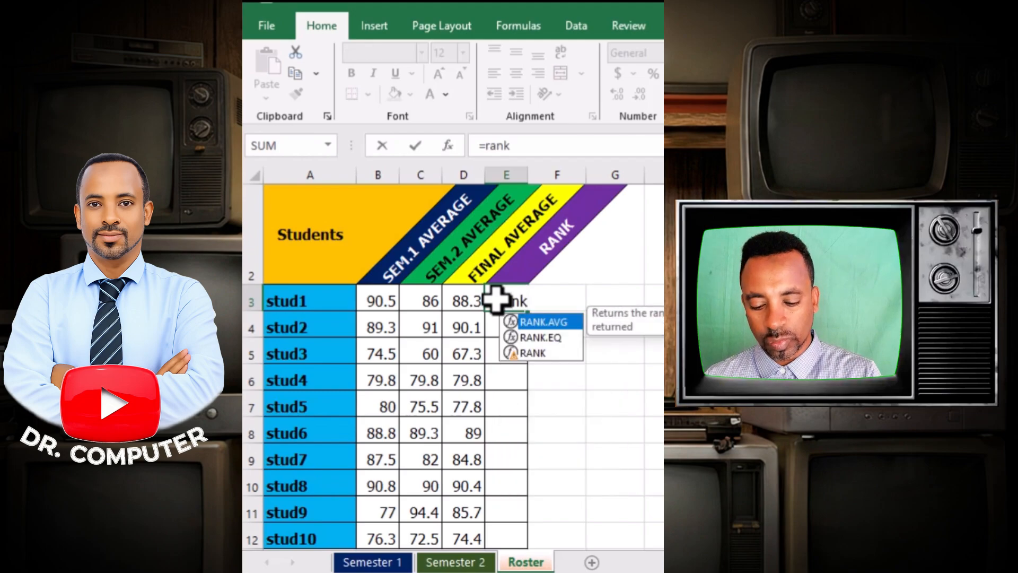
text(()
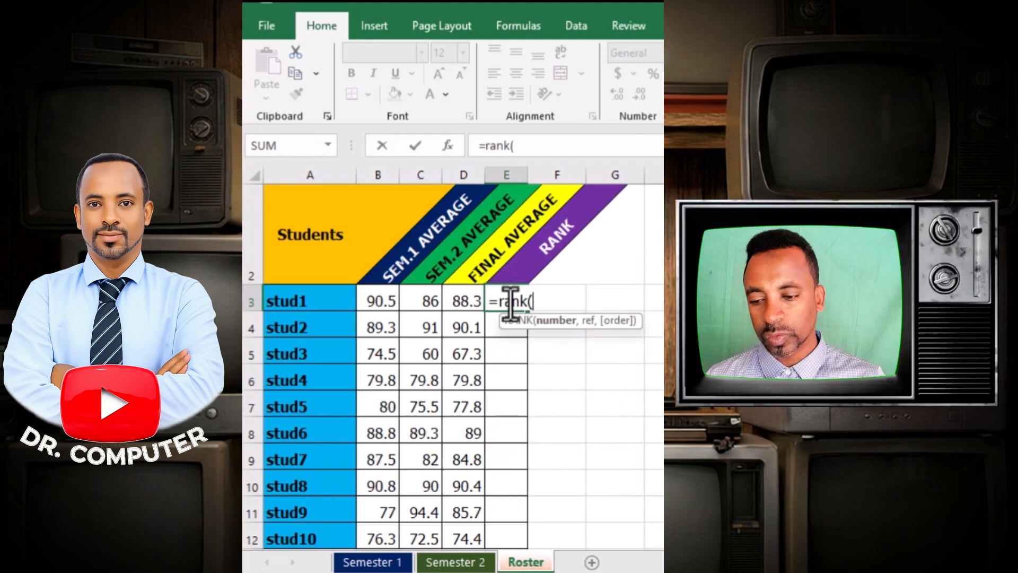
click(467, 300)
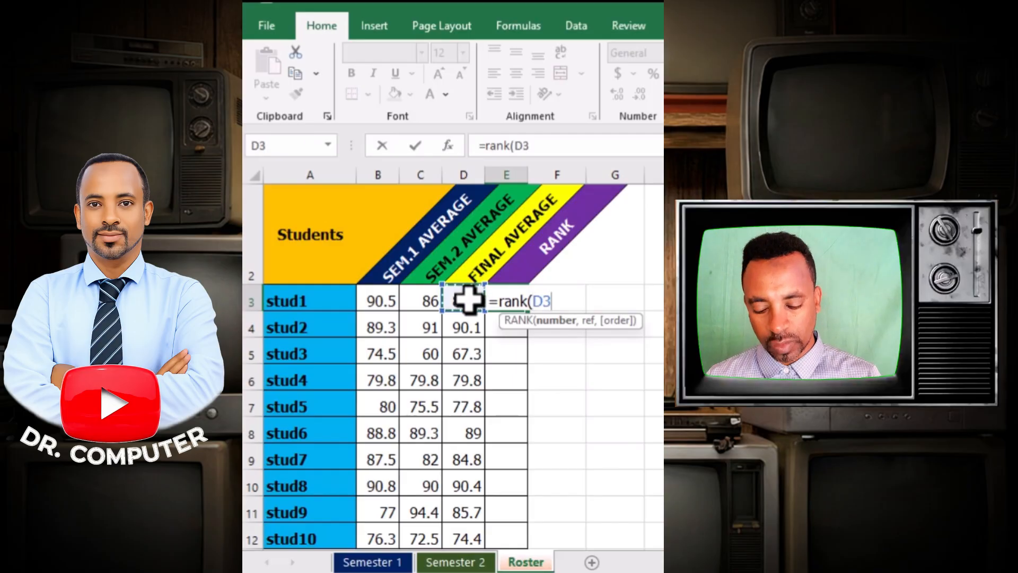
text(,)
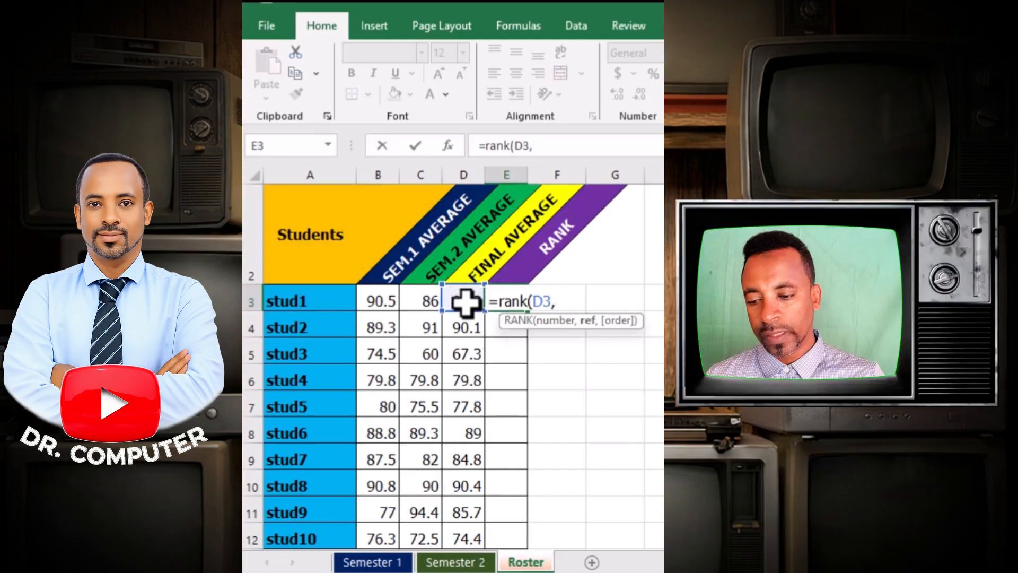
drag(465, 301, 475, 533)
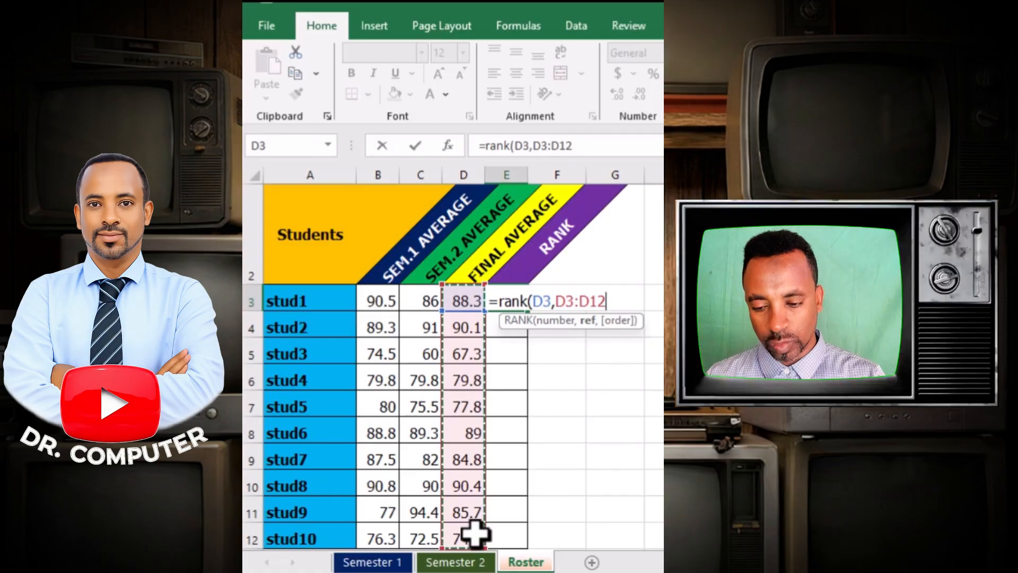
text(,)
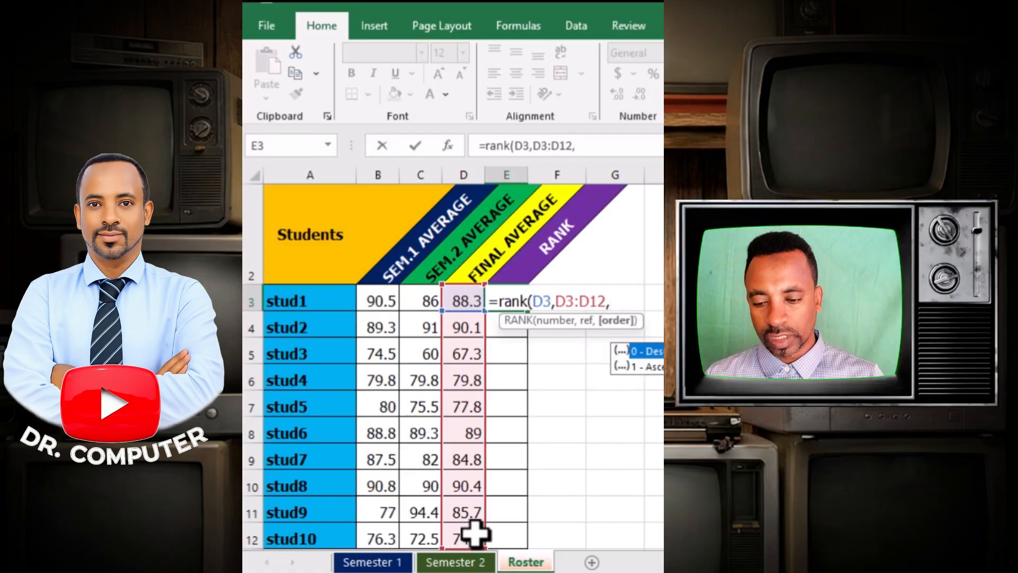
text(0)
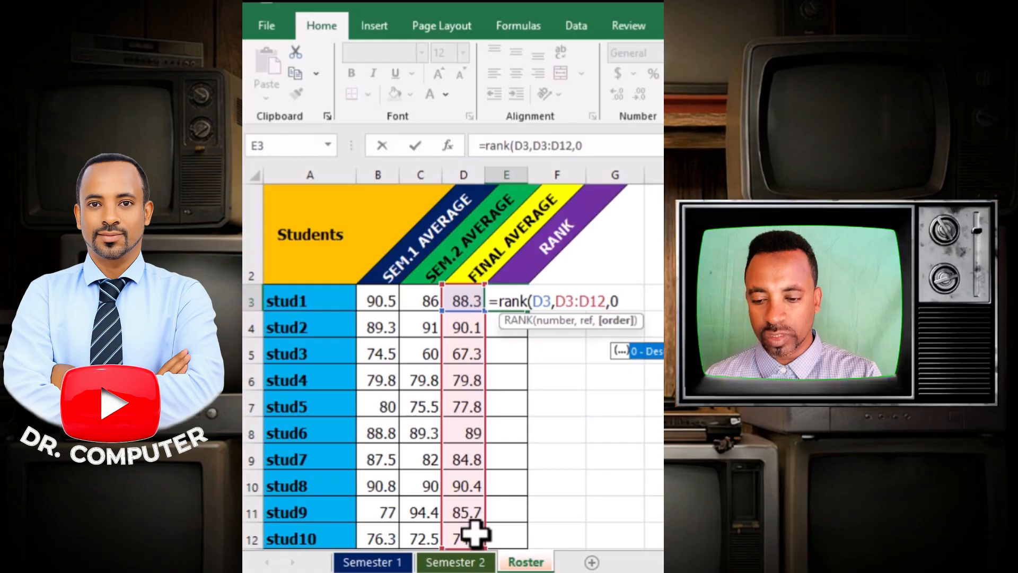
text())
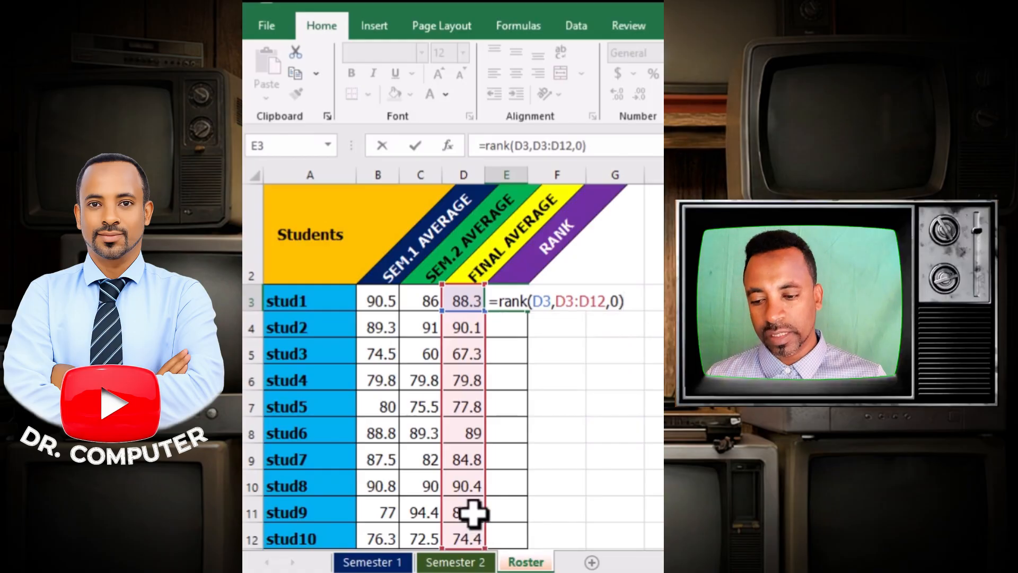
Remove the optional order argument and its comma from the rank formula, leaving =rank(D3,D3:D12).
click(616, 301)
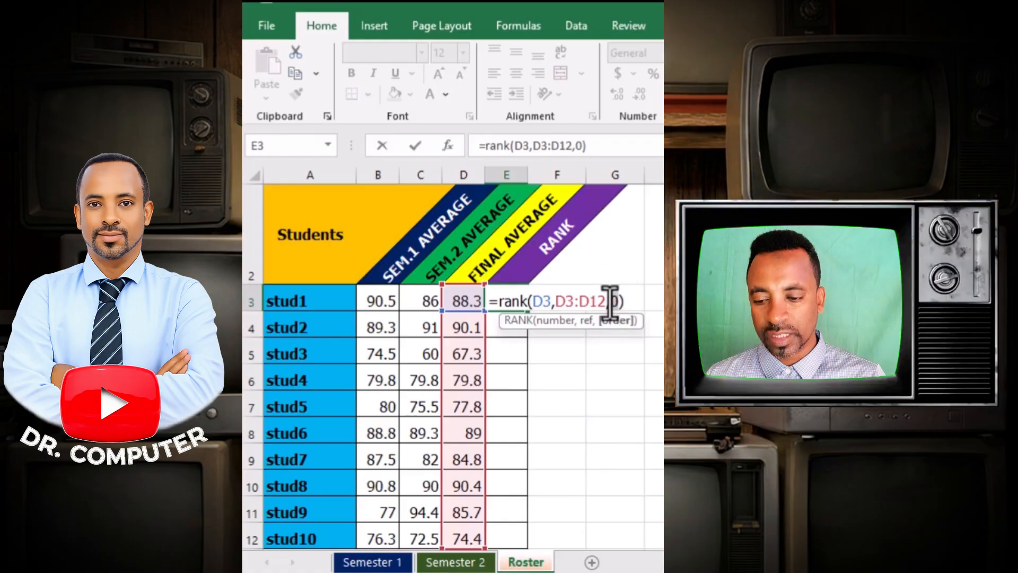
key(BackSpace)
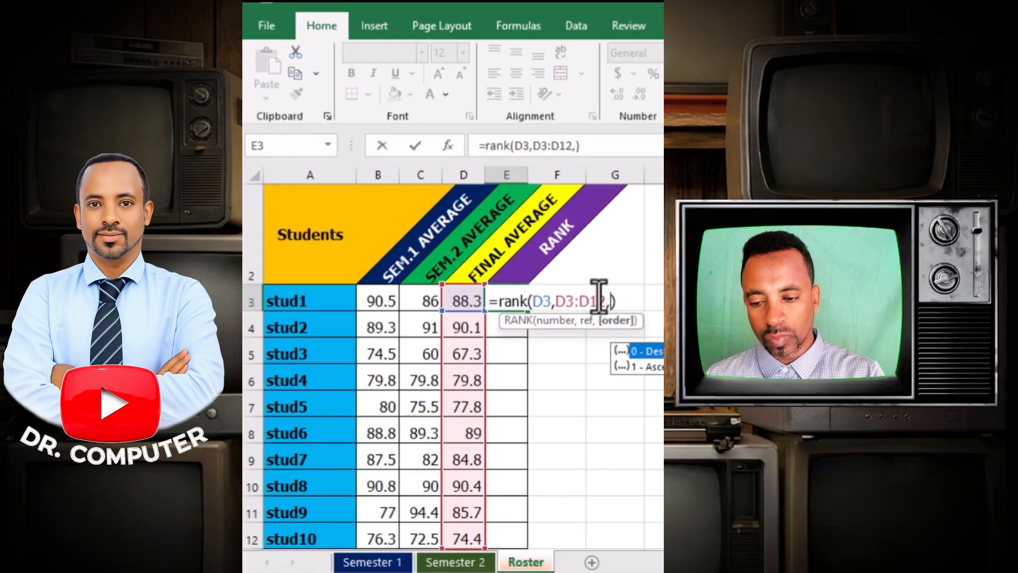
key(BackSpace)
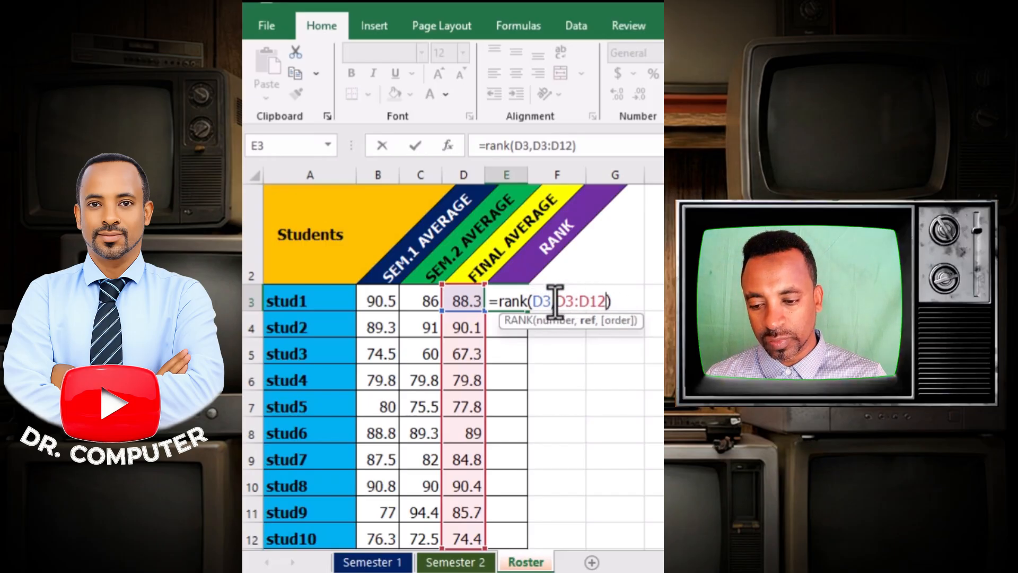
Make the reference range in E3's rank formula absolute as $D$3:$D$12, keeping D3 relative.
drag(555, 299, 608, 301)
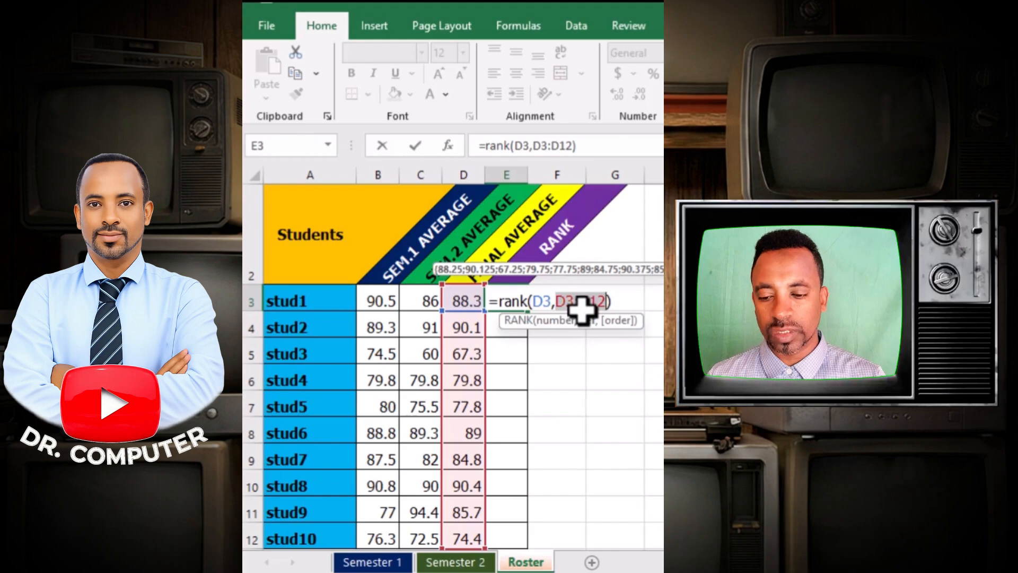
drag(554, 306, 607, 300)
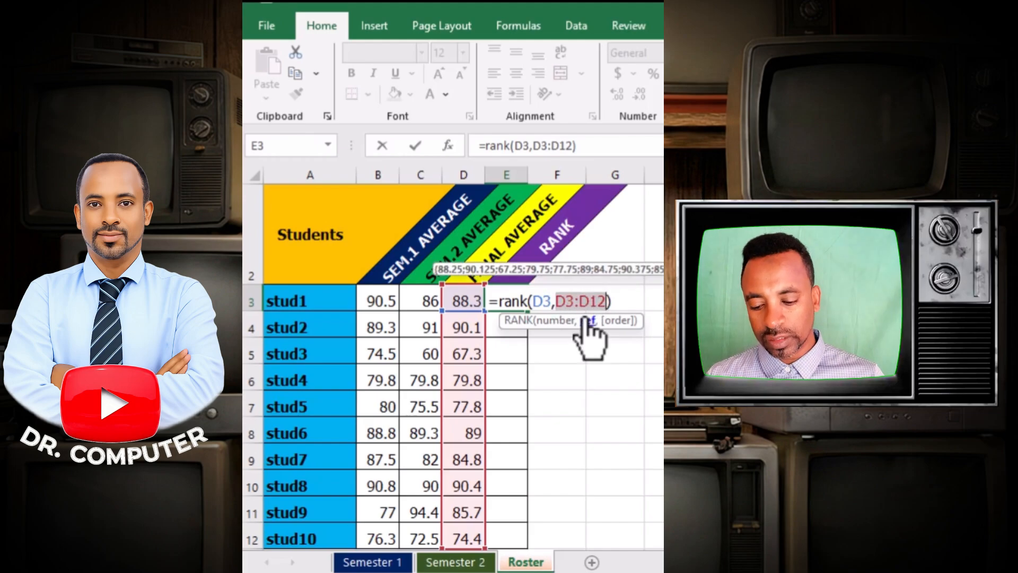
key(F4)
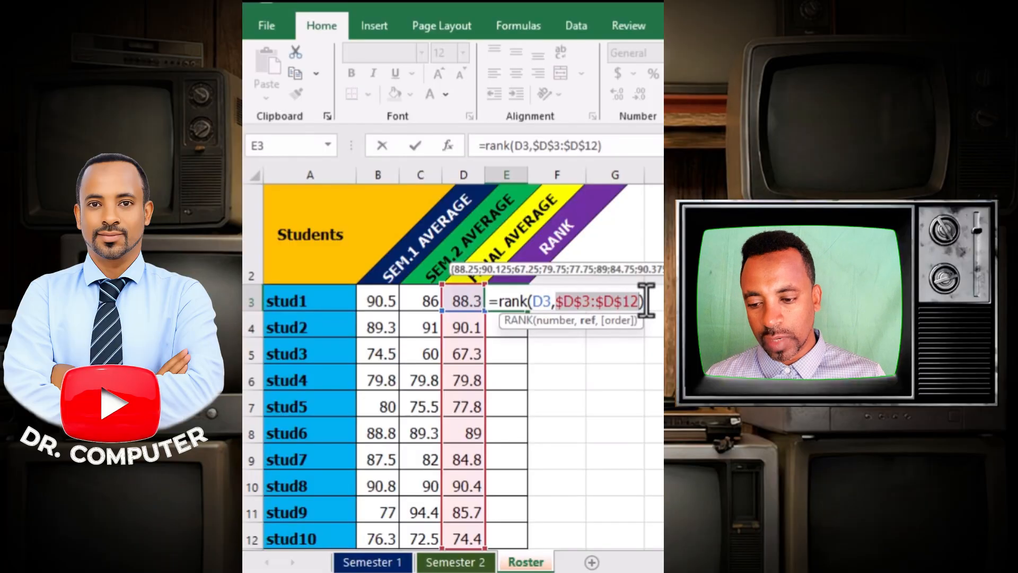
click(540, 303)
double_click(541, 302)
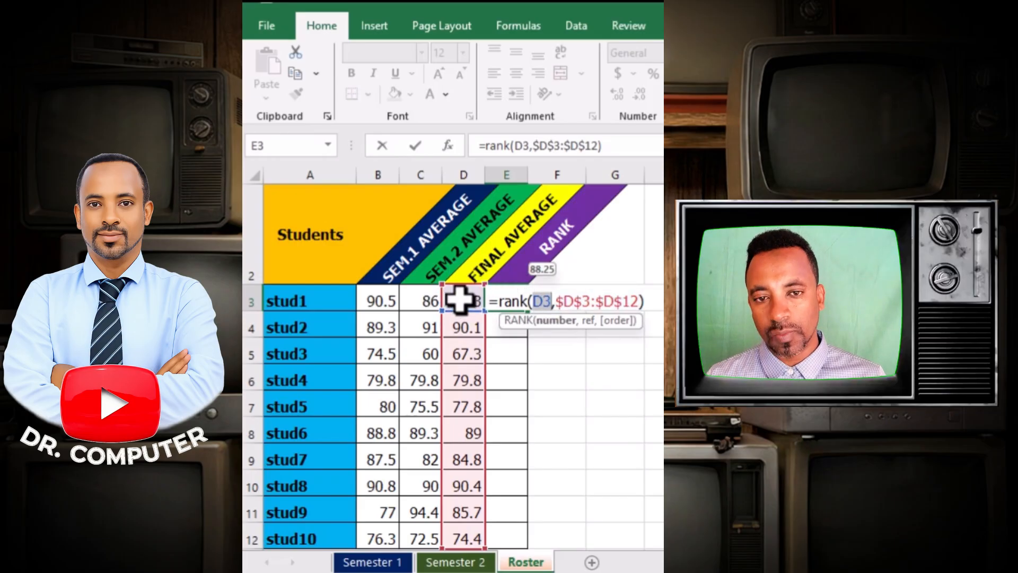
drag(553, 300, 636, 303)
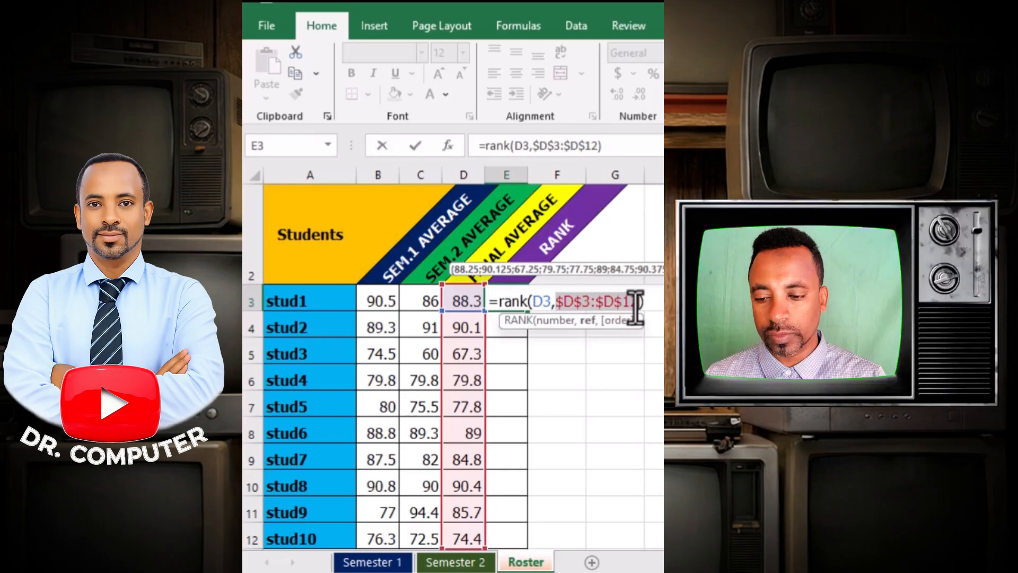
Commit the rank formula in E3 and fill it down the RANK column to stud10 in E12.
key(Return)
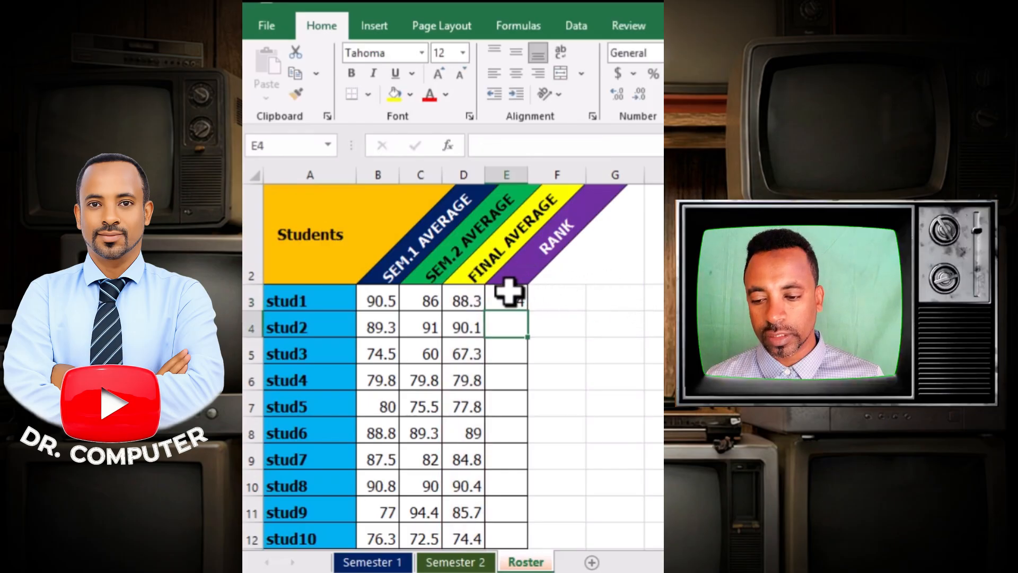
click(507, 293)
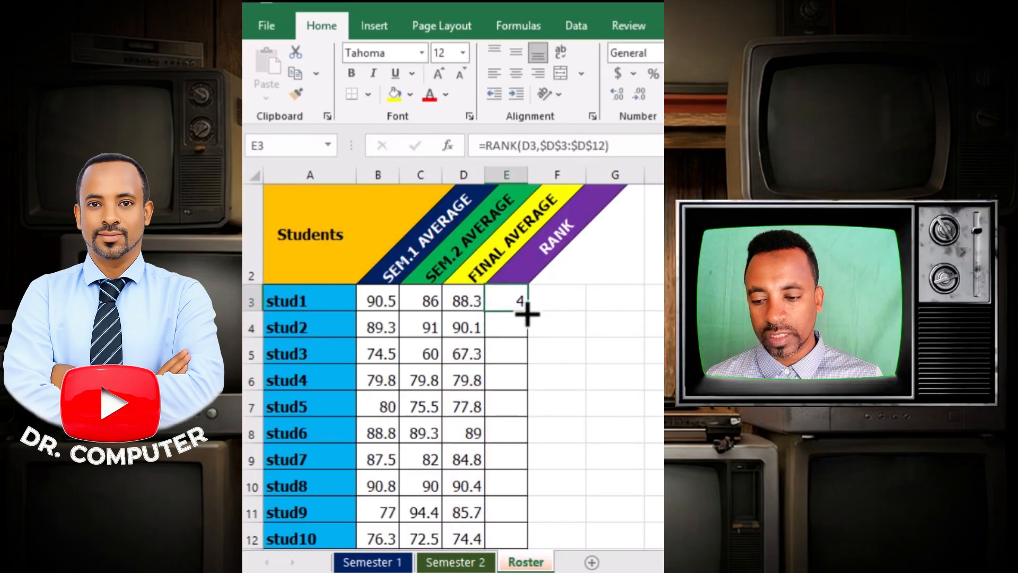
drag(528, 315, 522, 538)
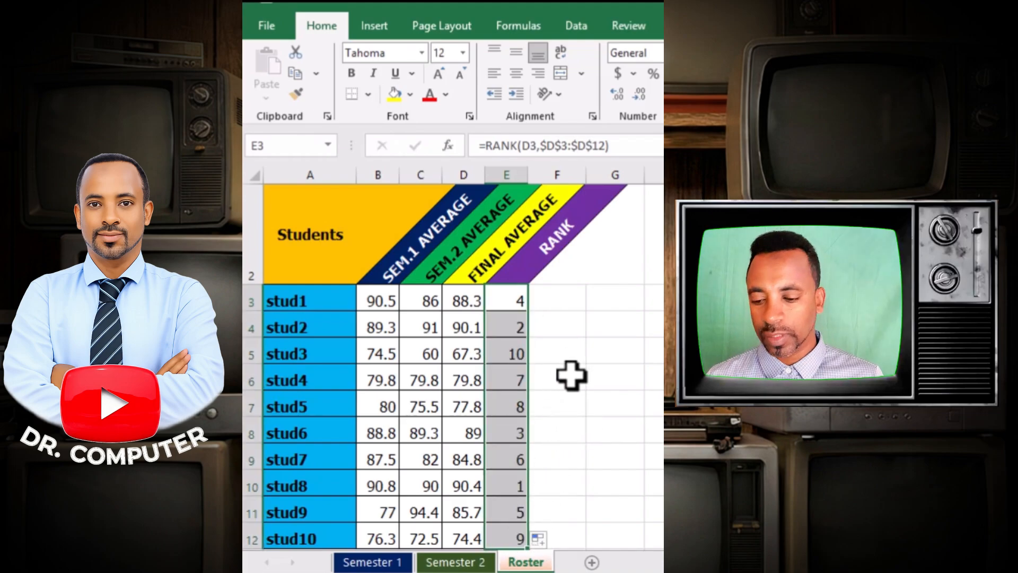
Check the Roster ranks against the Semester 1 and Semester 2 averages, comparing stud9's averages, final average and rank.
click(512, 482)
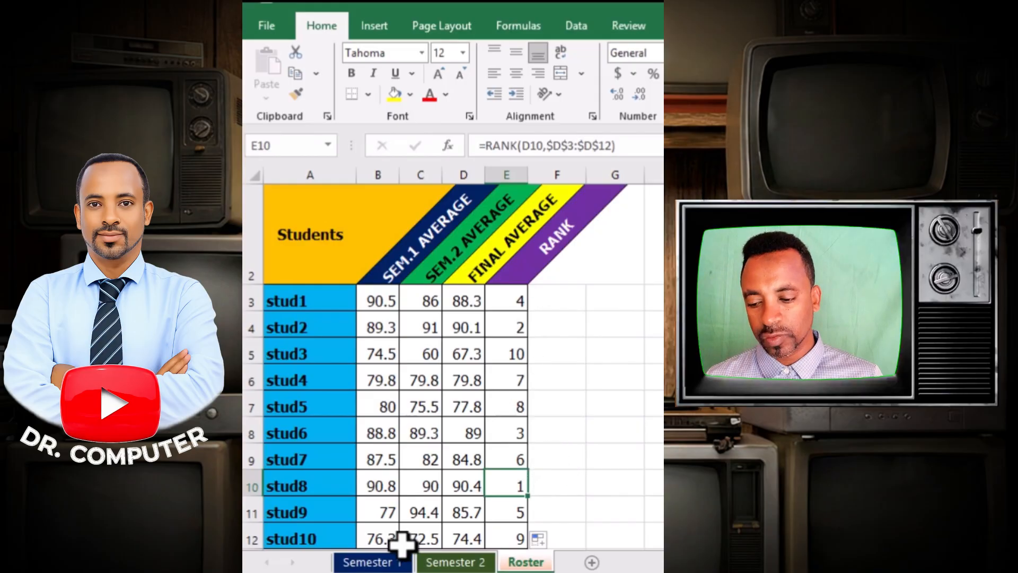
click(391, 561)
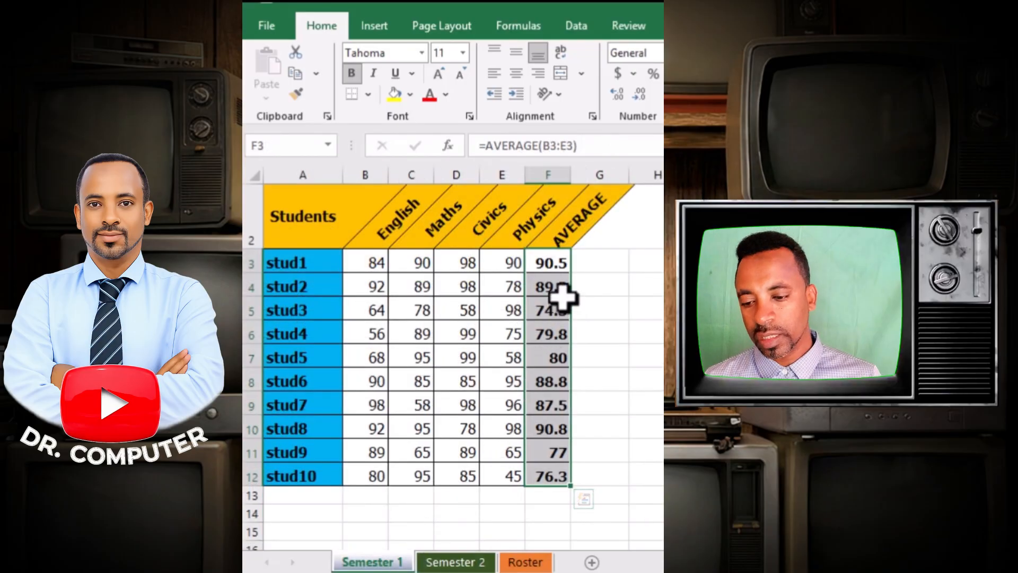
drag(554, 268, 559, 476)
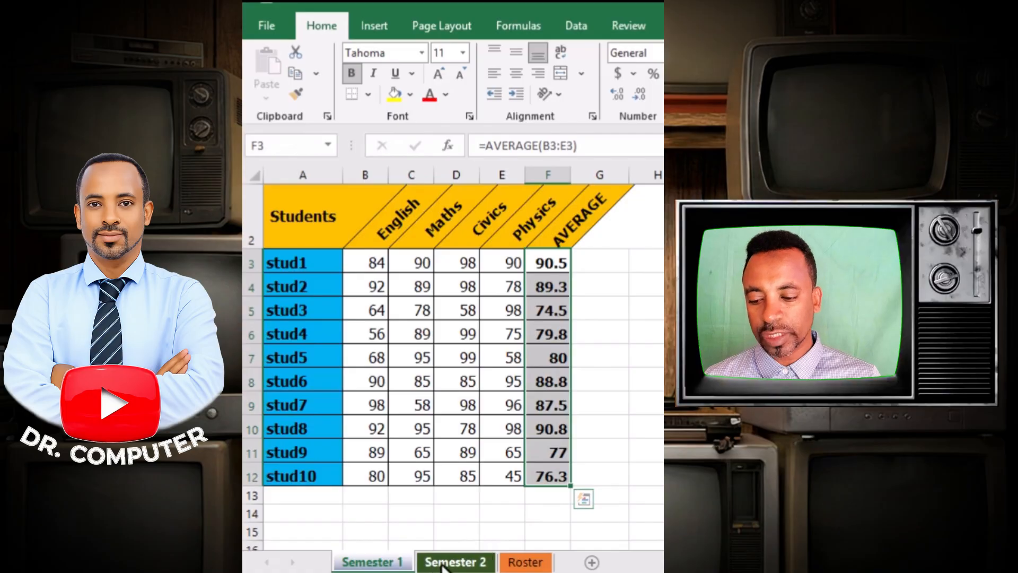
click(311, 452)
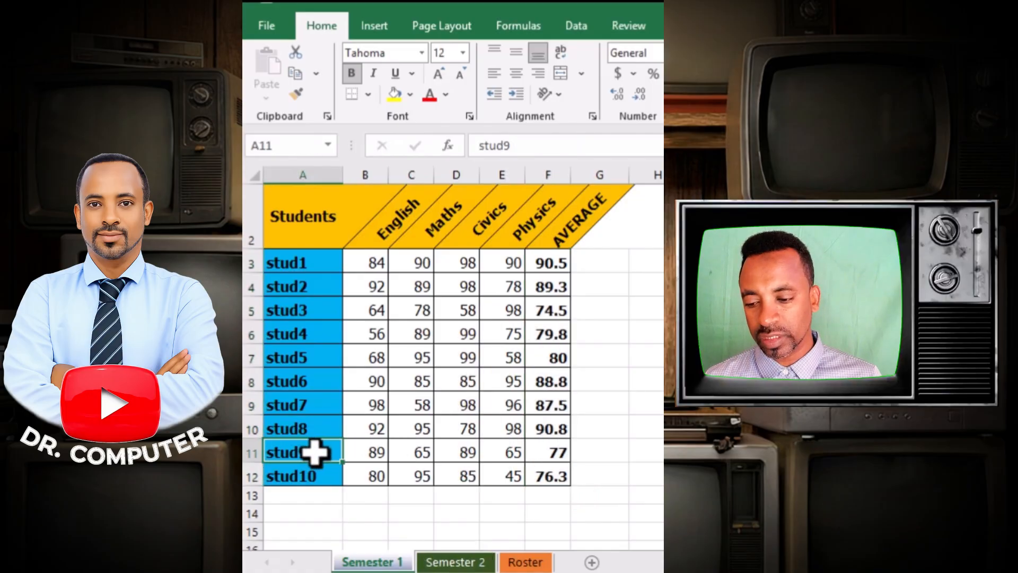
click(455, 561)
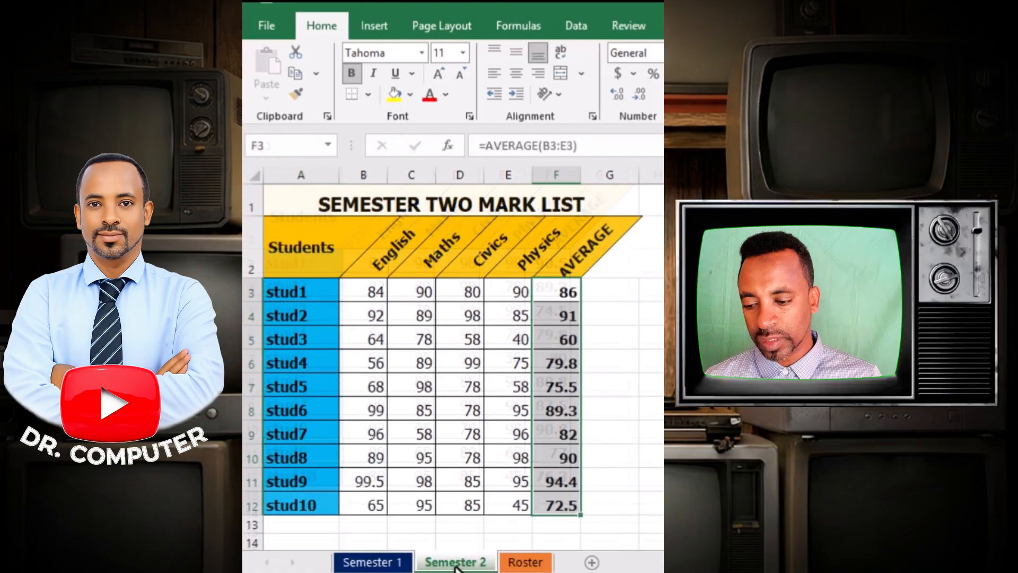
click(517, 481)
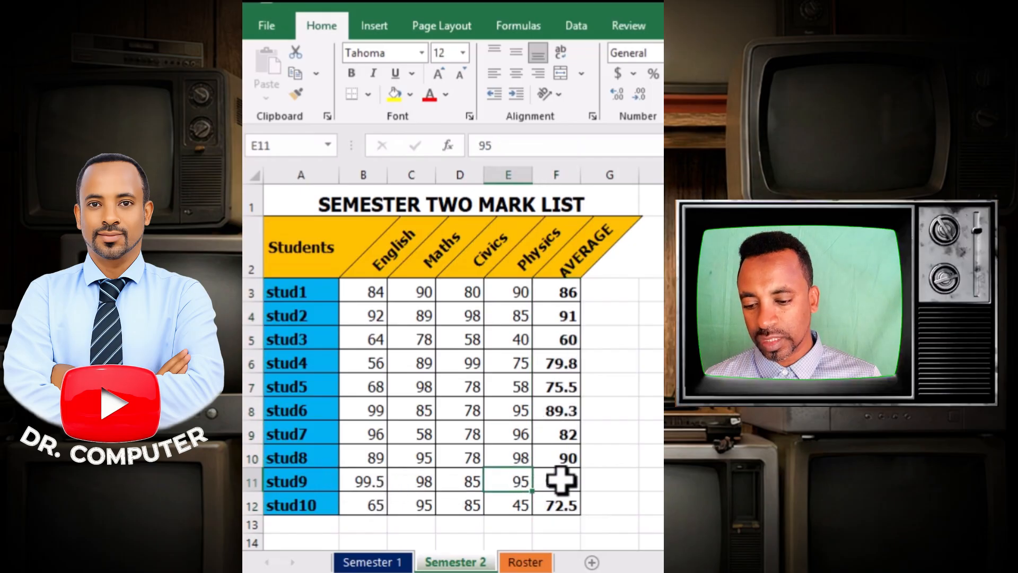
click(383, 562)
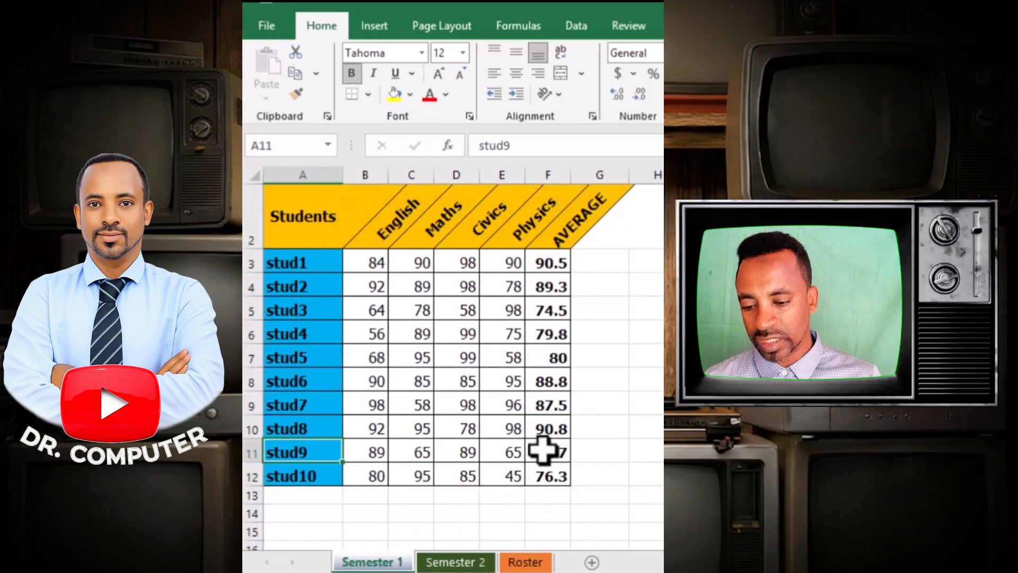
click(548, 451)
click(451, 562)
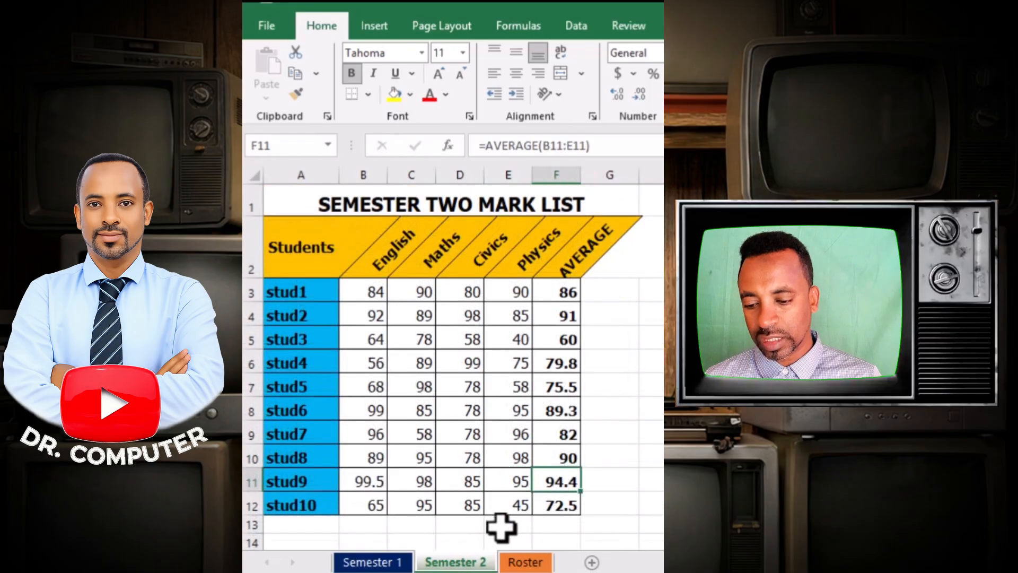
click(528, 559)
click(509, 512)
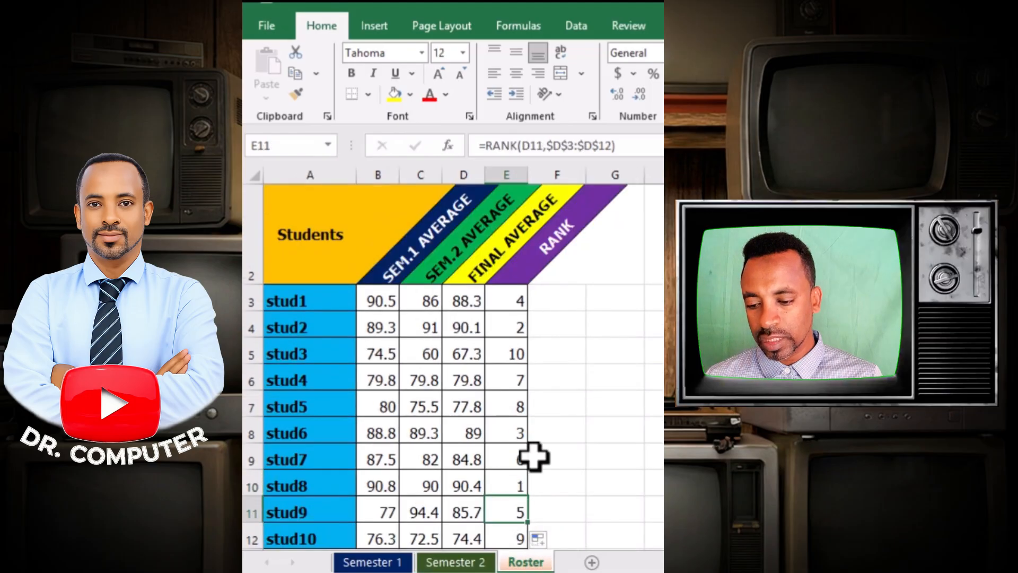
click(464, 514)
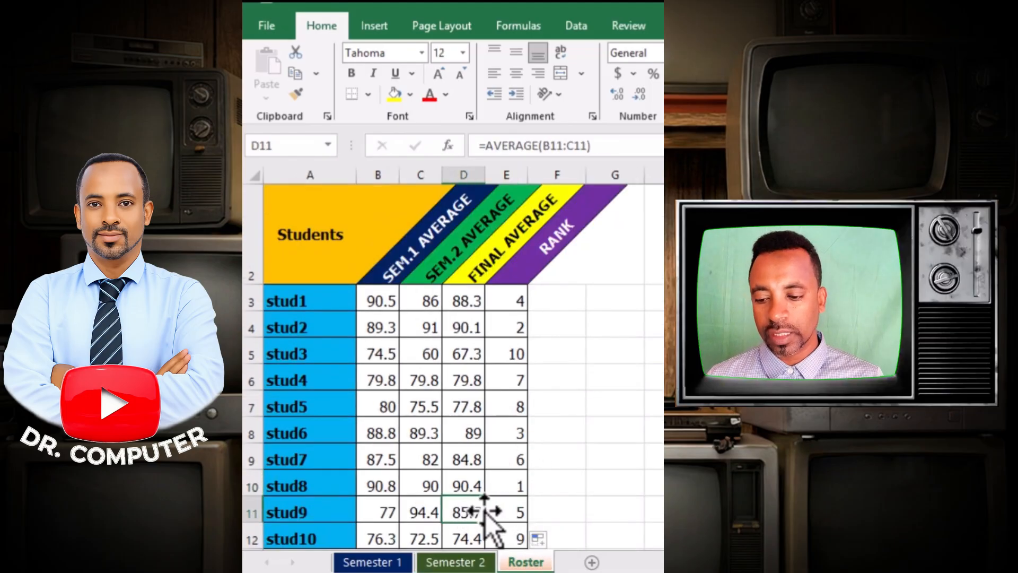